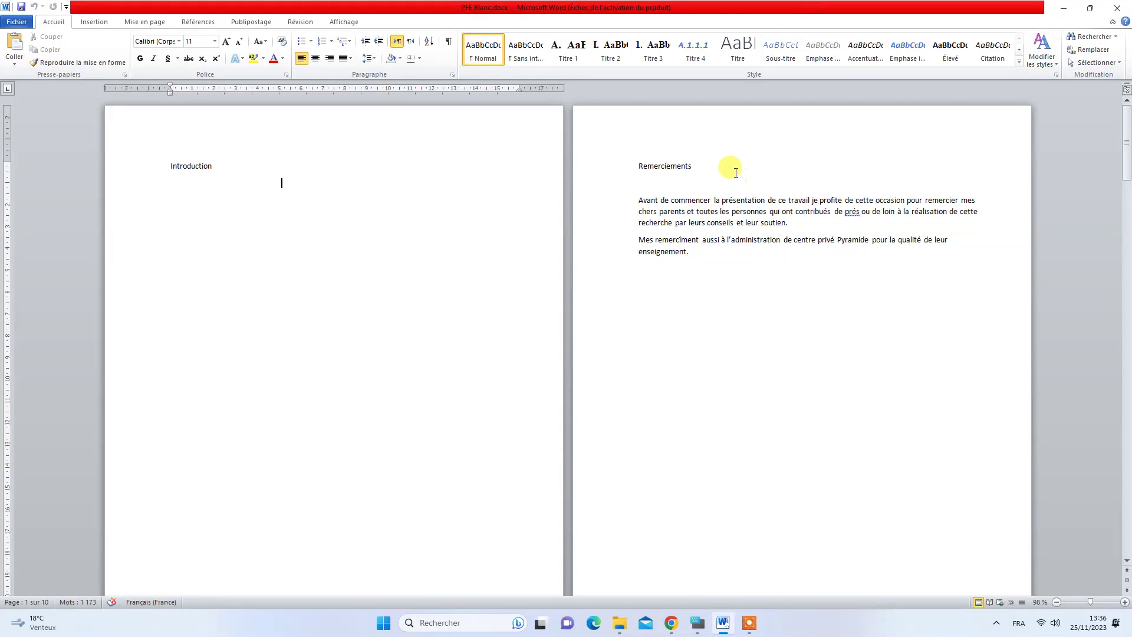
- Select the whole report and set it to Times New Roman, size 12
click(1095, 62)
click(916, 76)
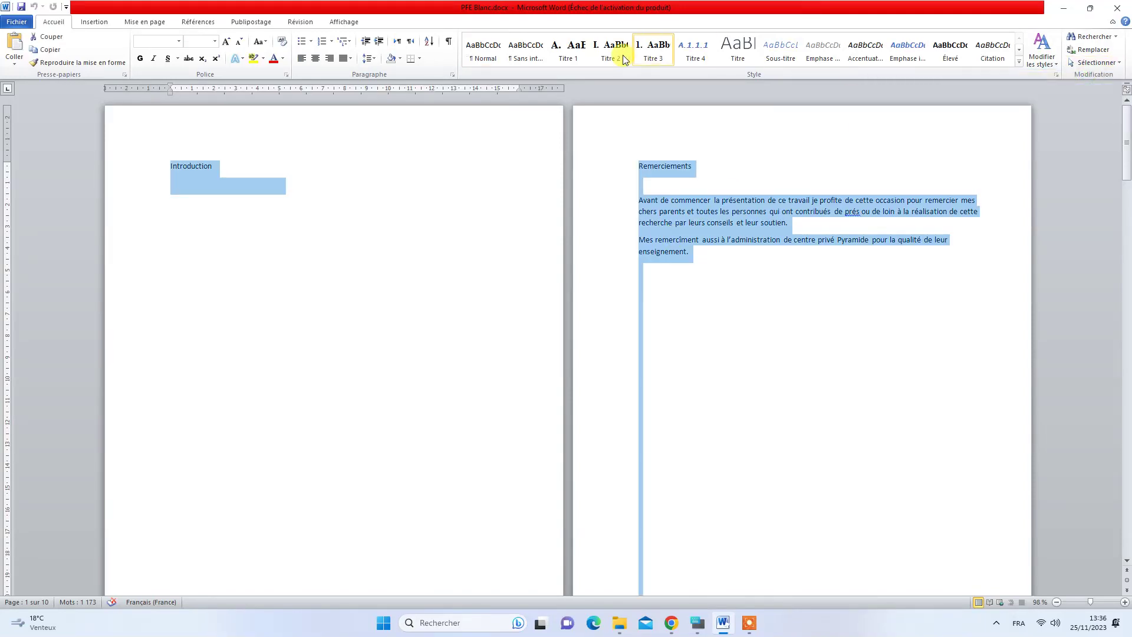
click(179, 43)
click(192, 97)
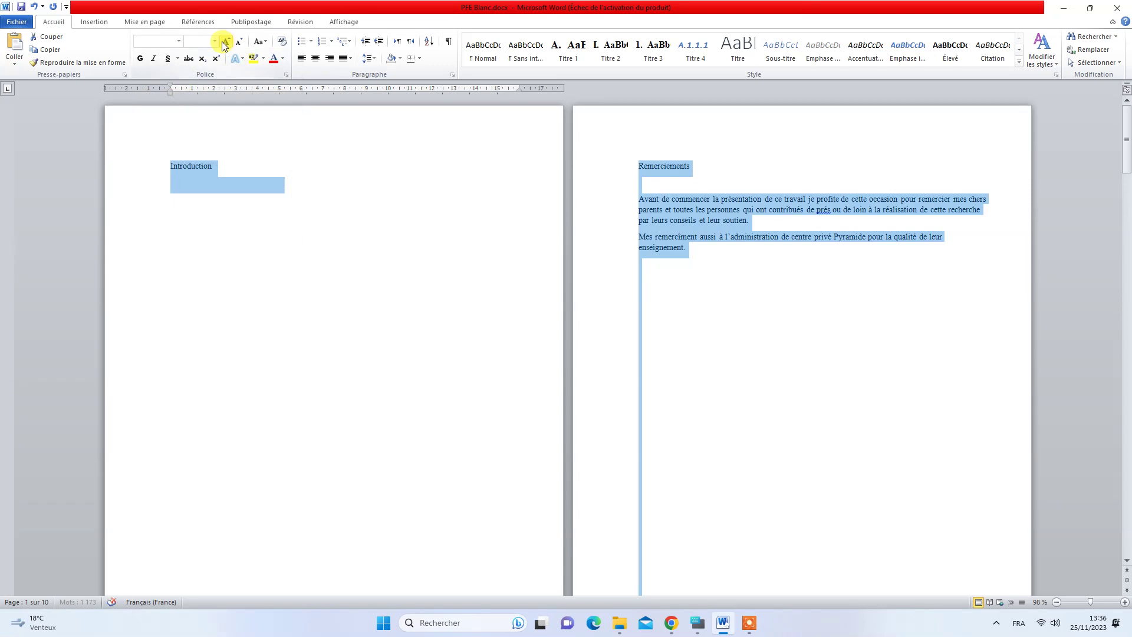
click(216, 42)
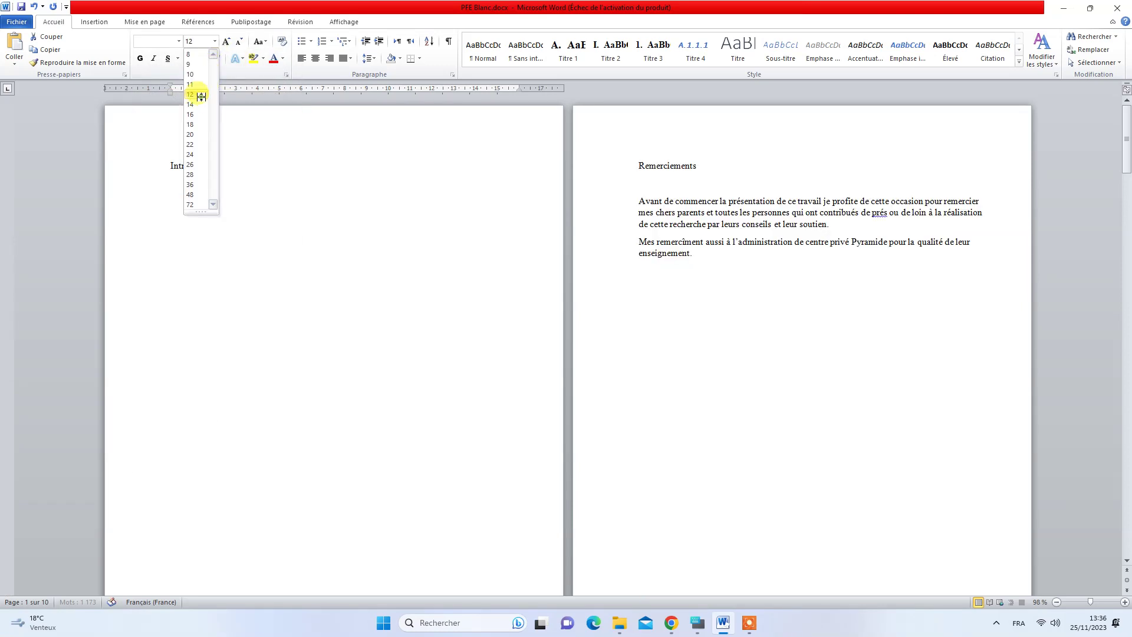
click(201, 96)
- Justify all paragraphs with 1.5 line spacing and 6 pt spacing before and after
click(452, 75)
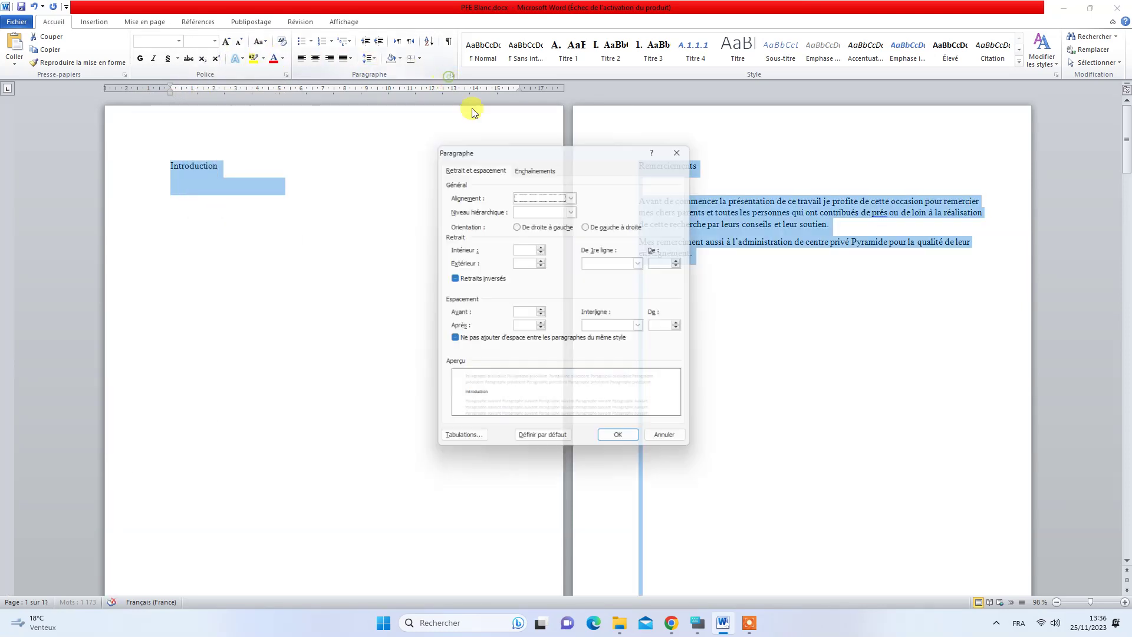
click(544, 193)
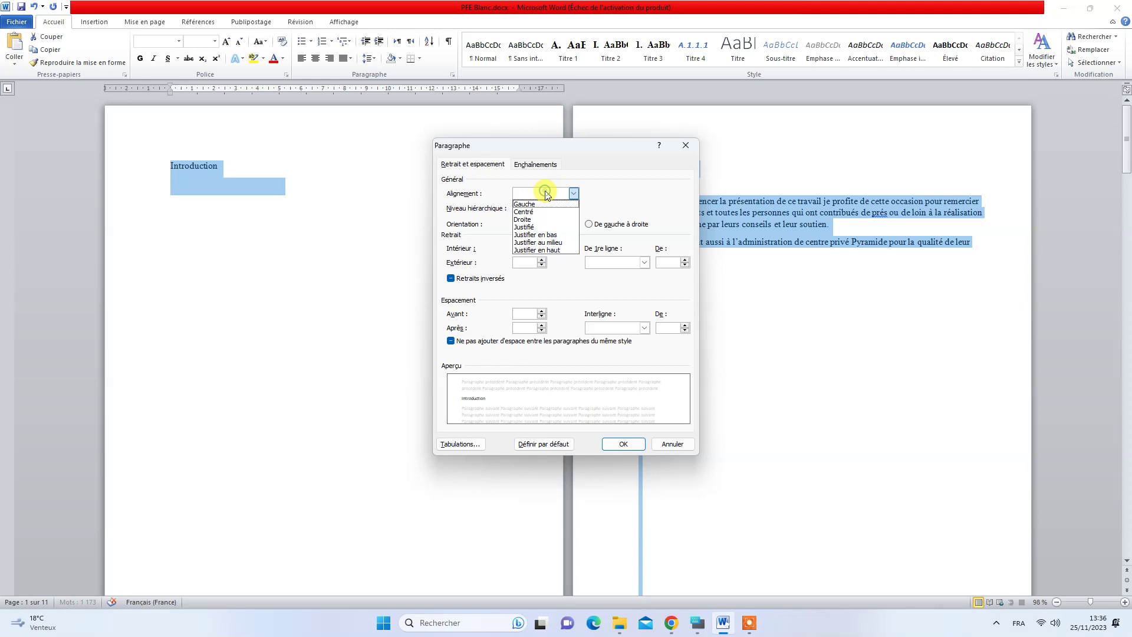
click(545, 227)
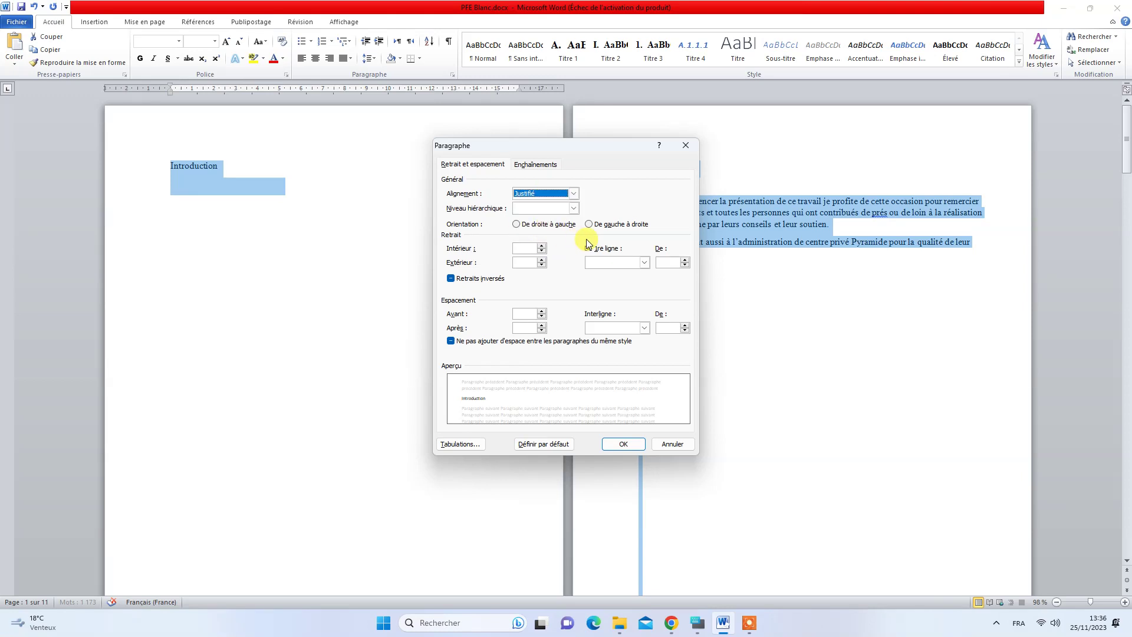
click(602, 328)
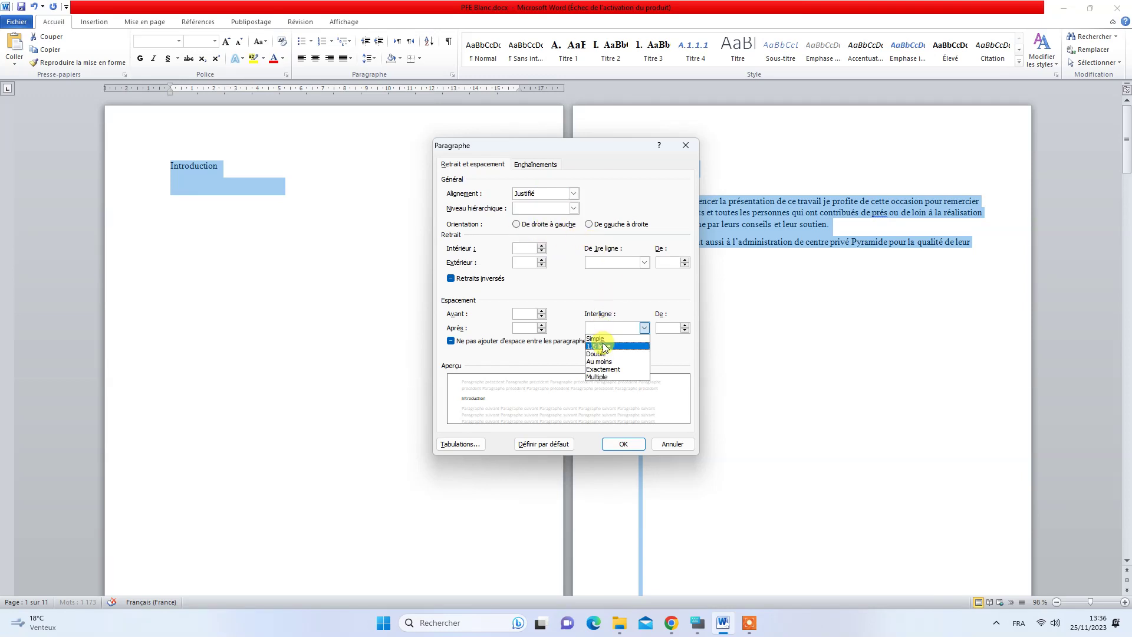
click(604, 347)
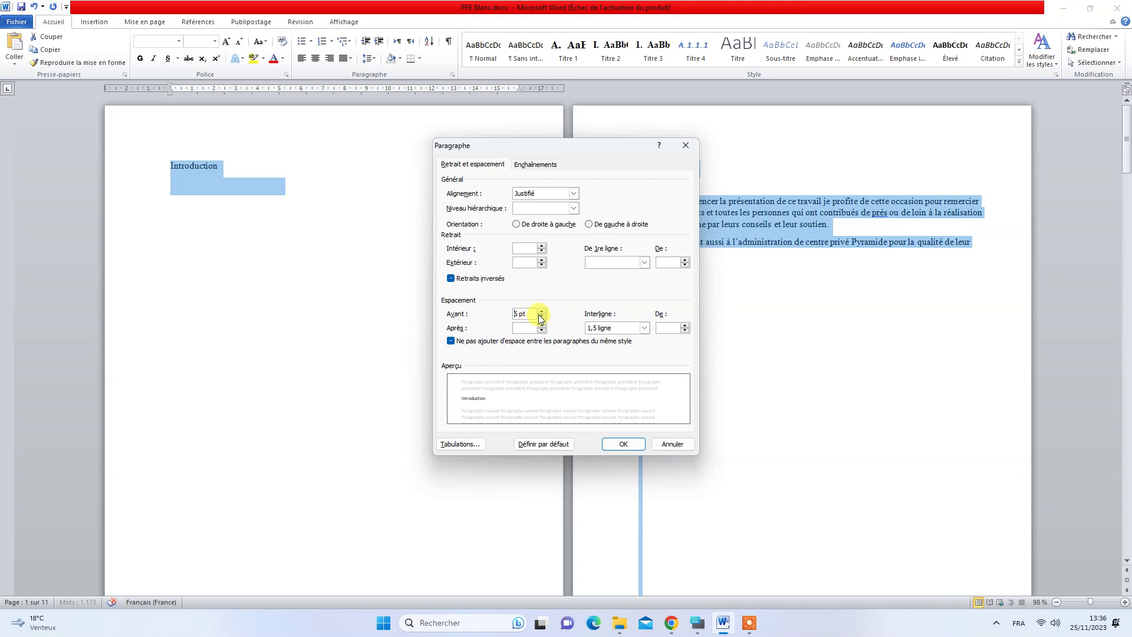
click(541, 325)
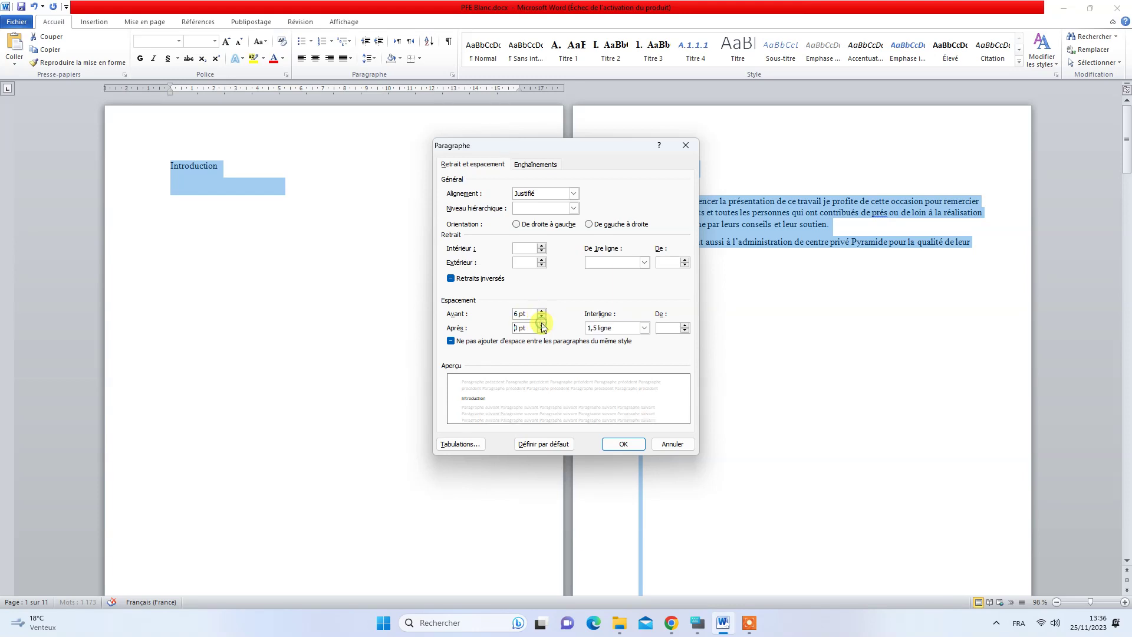
click(614, 448)
click(229, 189)
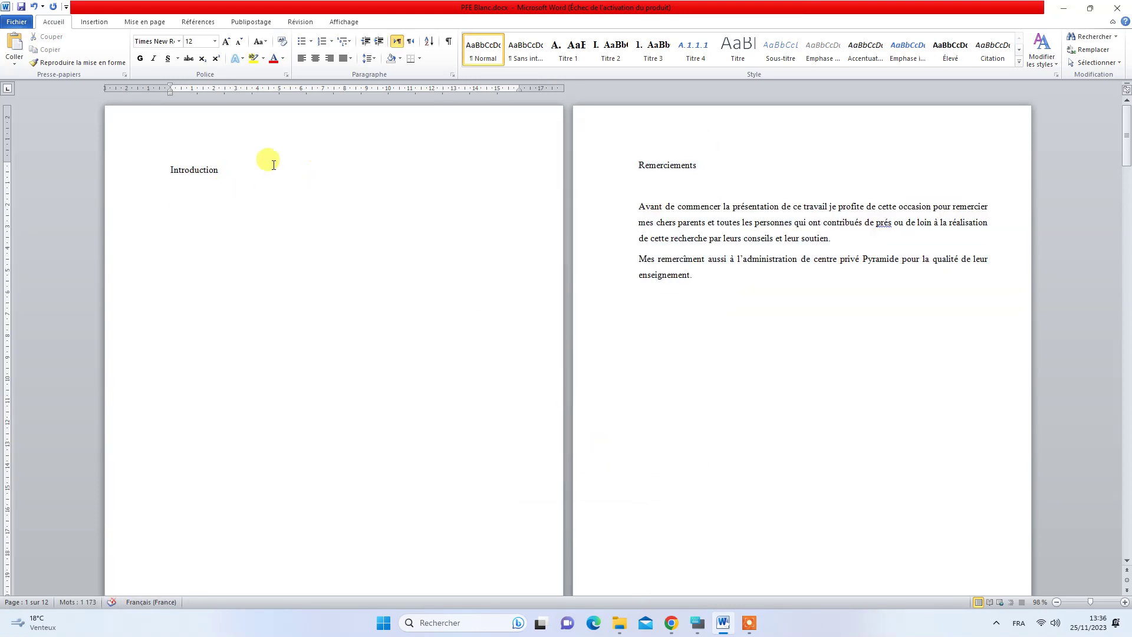
- Apply Titre 1 to Introduction, Remerciements and Partie Théorique, numbering them A, B and C
double_click(206, 171)
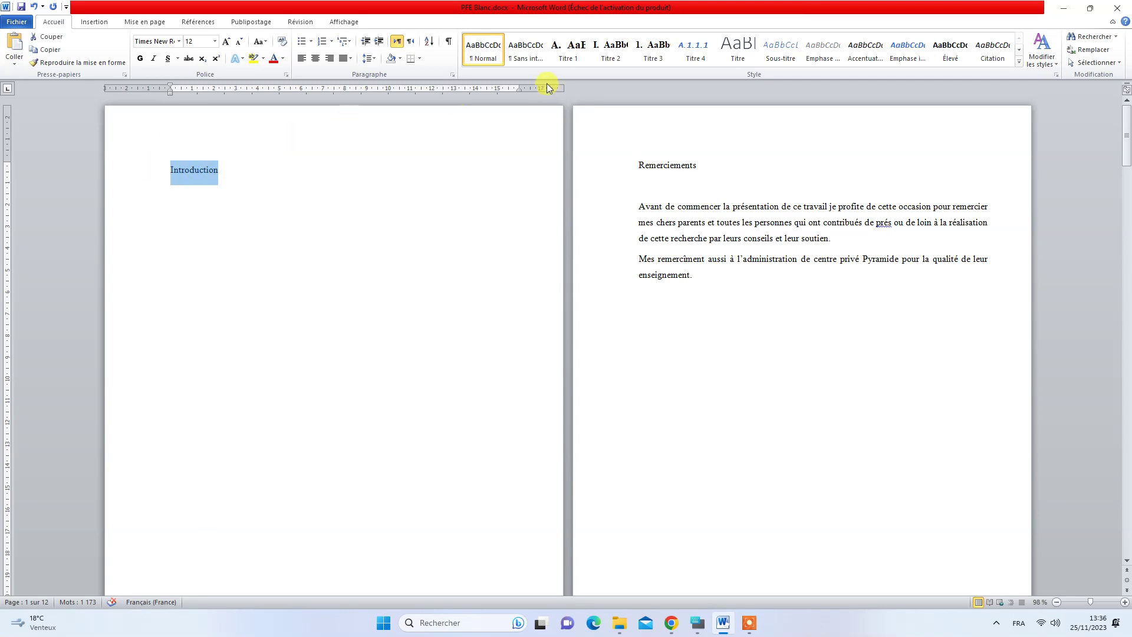
click(562, 59)
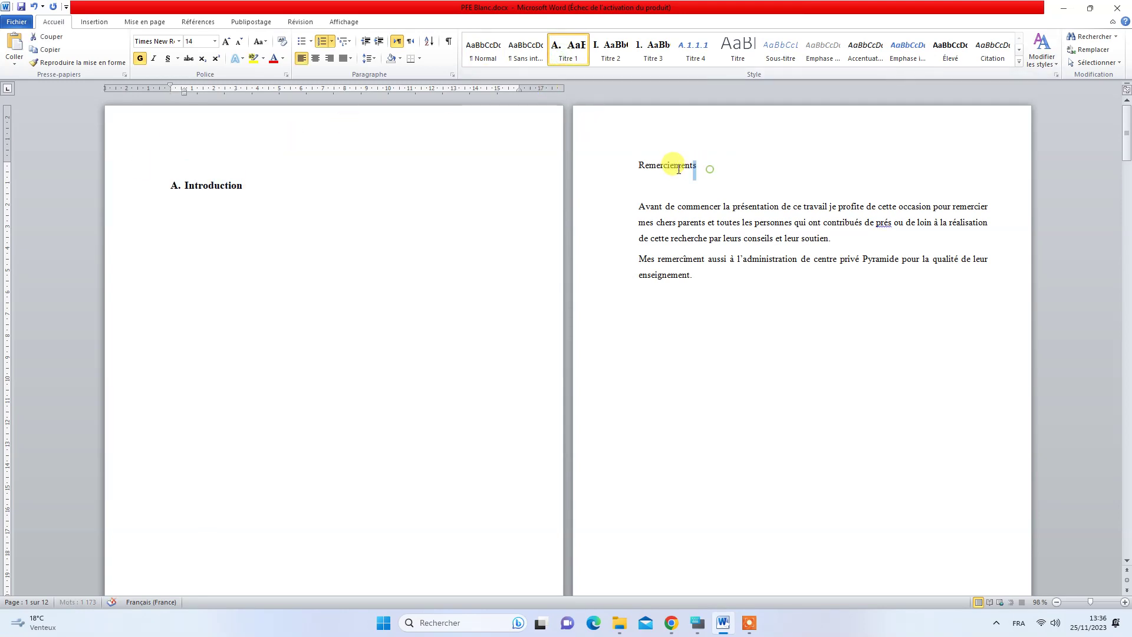
drag(703, 166, 639, 168)
click(567, 46)
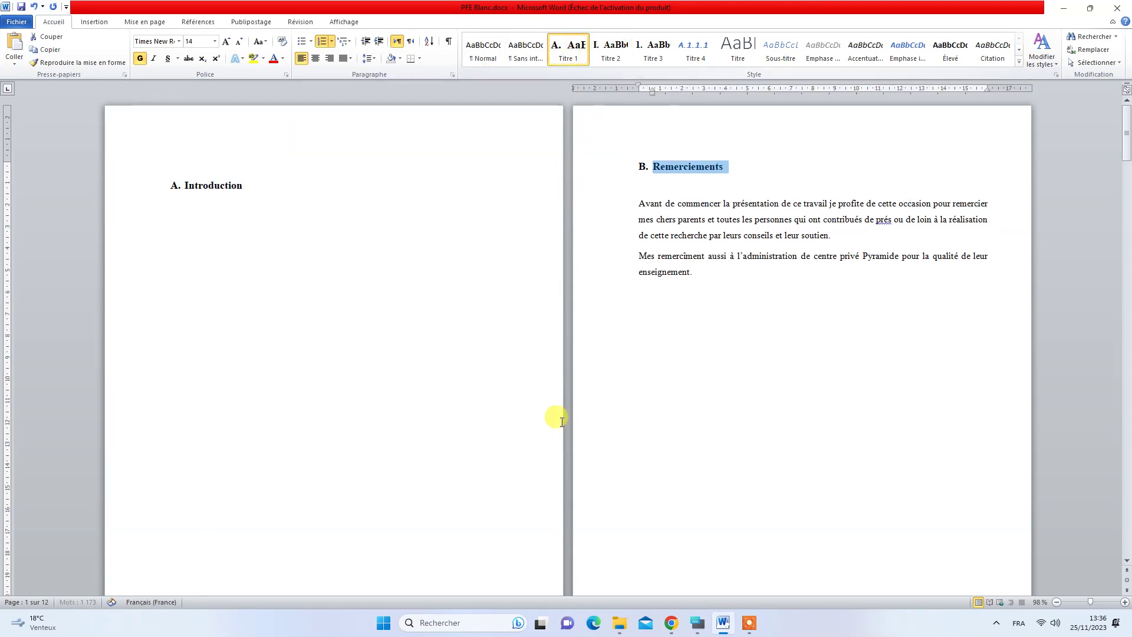
scroll(562, 422, down, 5)
scroll(562, 422, down, 4)
mouse_move(234, 326)
mouse_down()
mouse_move(195, 326)
mouse_move(283, 253)
mouse_up()
click(566, 46)
scroll(415, 347, down, 5)
scroll(396, 387, down, 1)
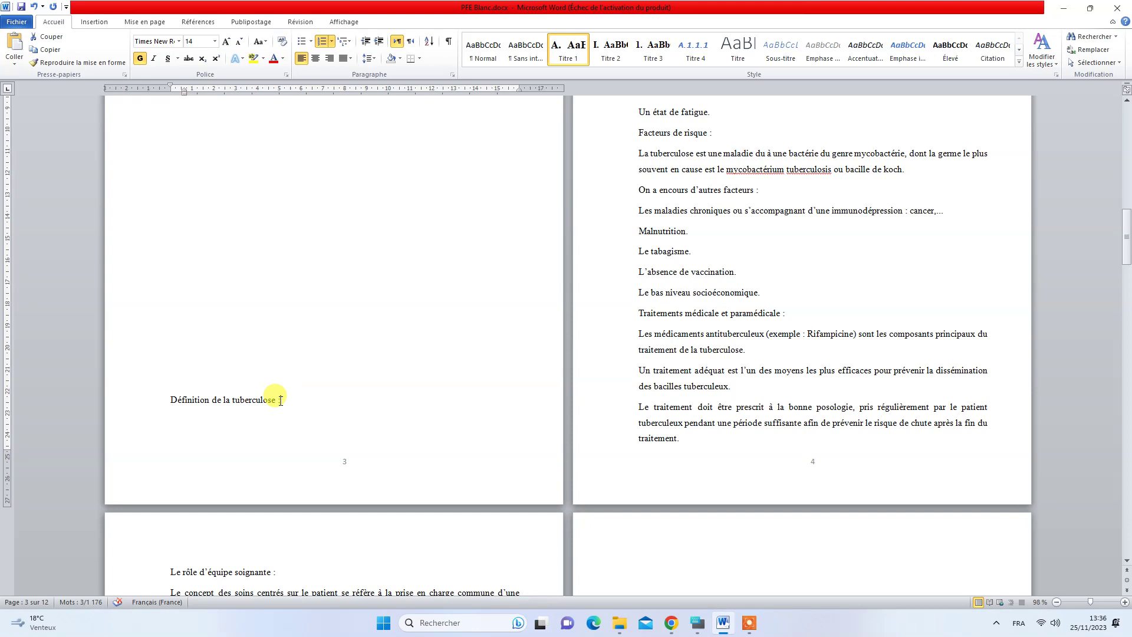
drag(283, 399, 187, 401)
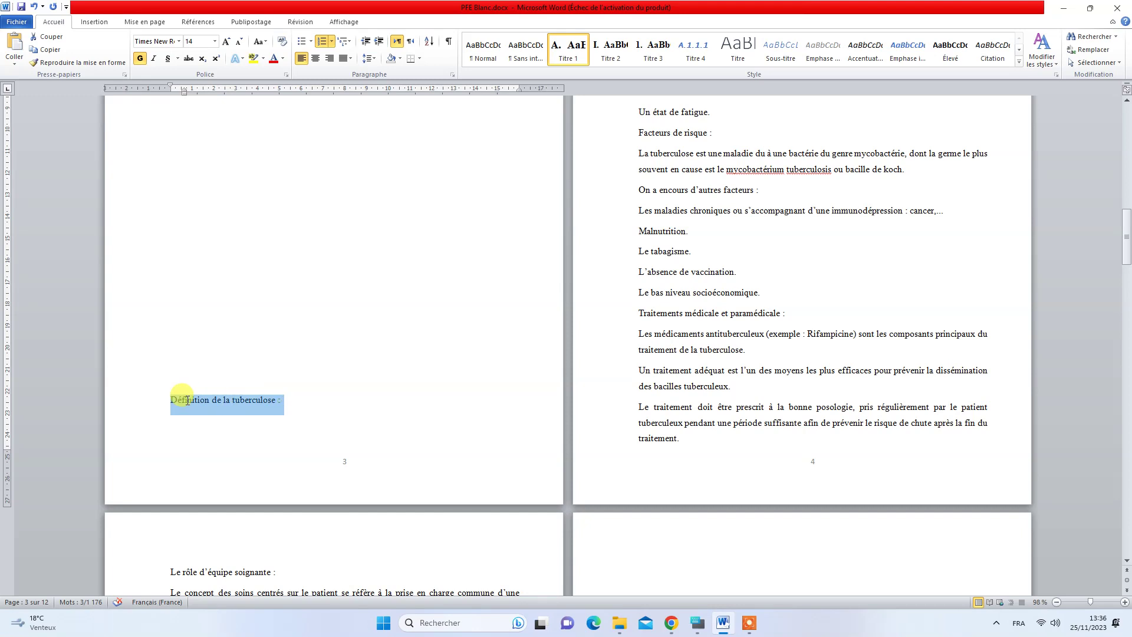
- Make 'Définition de la tuberculose' and 'Le rôle d'équipe soignante' Titre 2 headings
click(573, 58)
scroll(648, 230, up, 1)
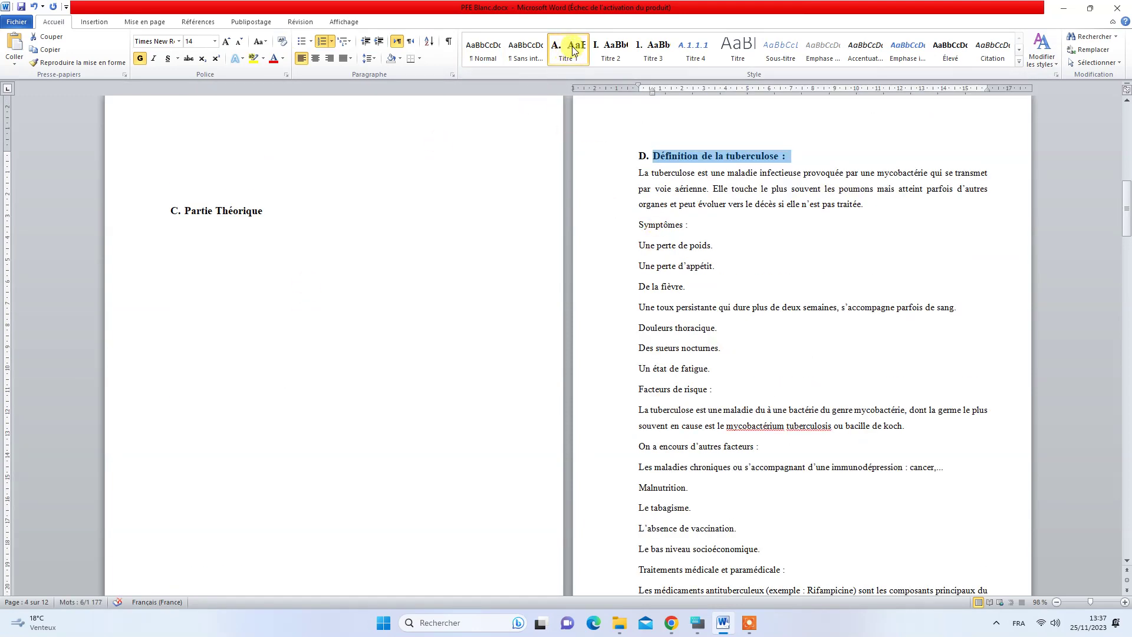
click(595, 52)
scroll(702, 259, down, 2)
scroll(715, 270, down, 2)
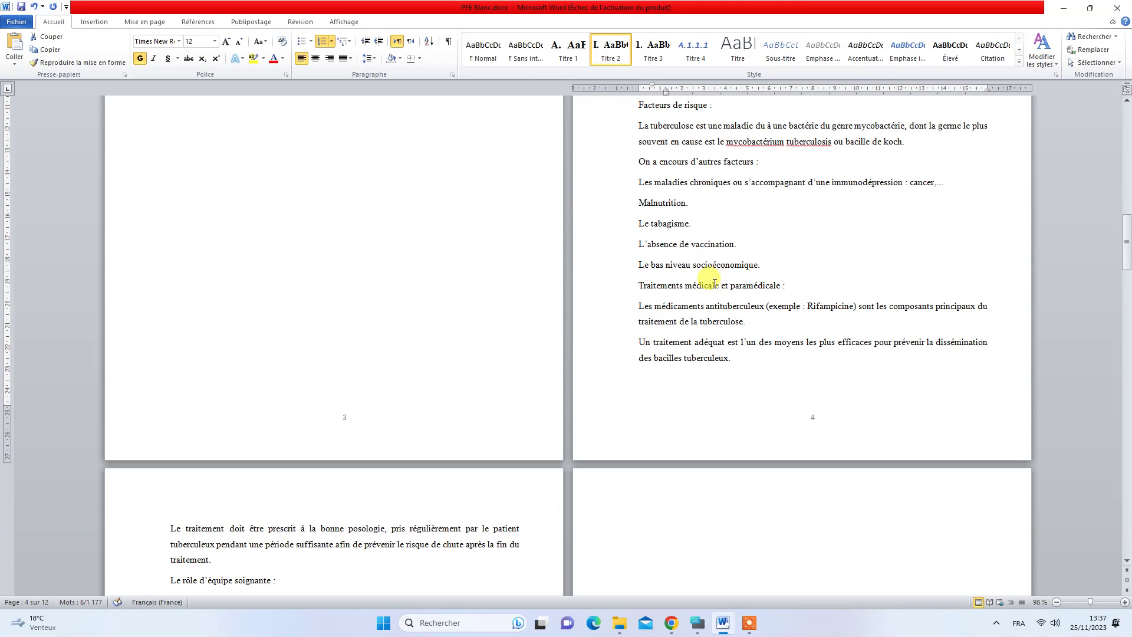
scroll(715, 277, down, 2)
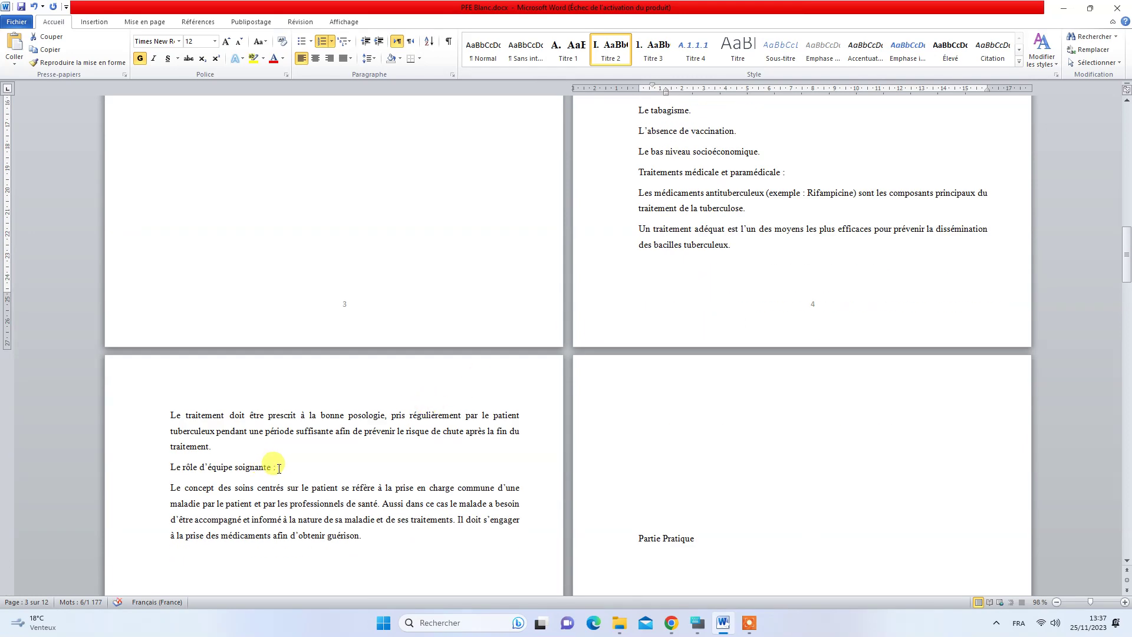
drag(279, 469, 171, 466)
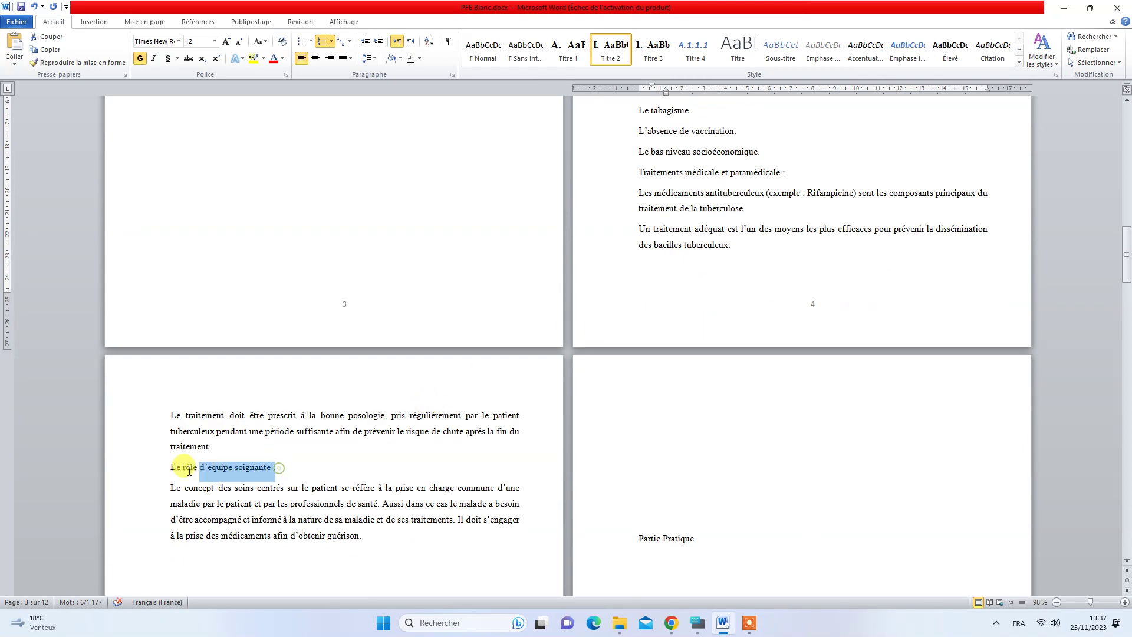
click(594, 62)
- Style 'Partie Pratique' as Titre 1 and 'Présentation de l'établissement du stage' as Titre 2
scroll(589, 262, down, 3)
drag(703, 340, 637, 340)
click(567, 50)
scroll(738, 385, down, 2)
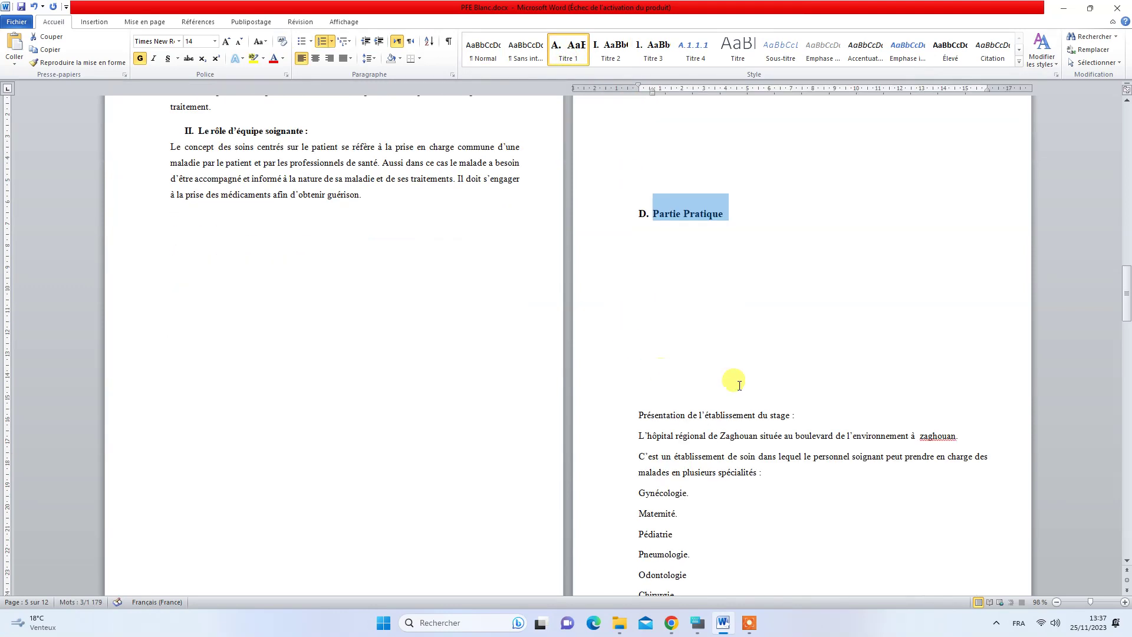
triple_click(805, 416)
click(585, 66)
click(606, 55)
scroll(687, 354, down, 3)
scroll(713, 304, down, 1)
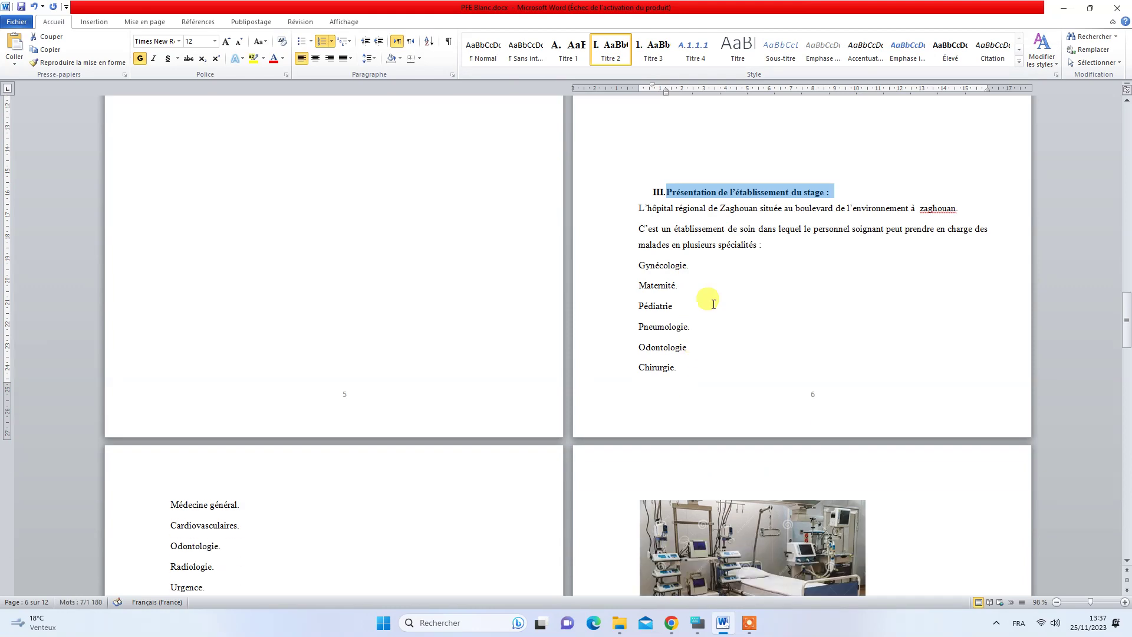
right_click(713, 196)
mouse_move(755, 323)
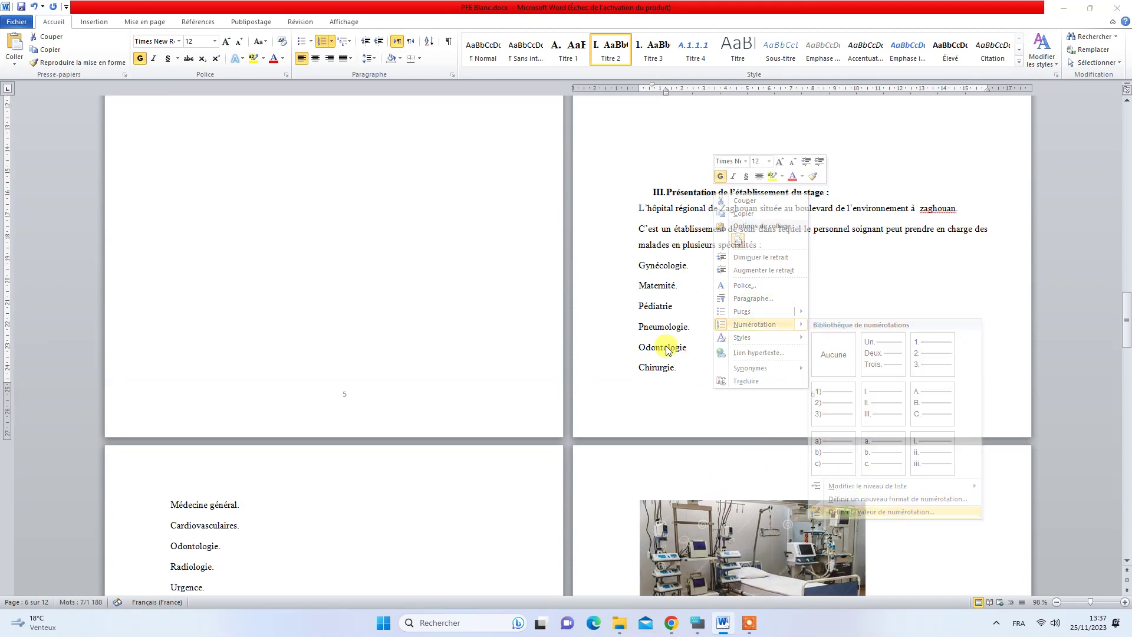
- Set the Présentation heading's numbering to start a new list and accept the style prompt
click(851, 511)
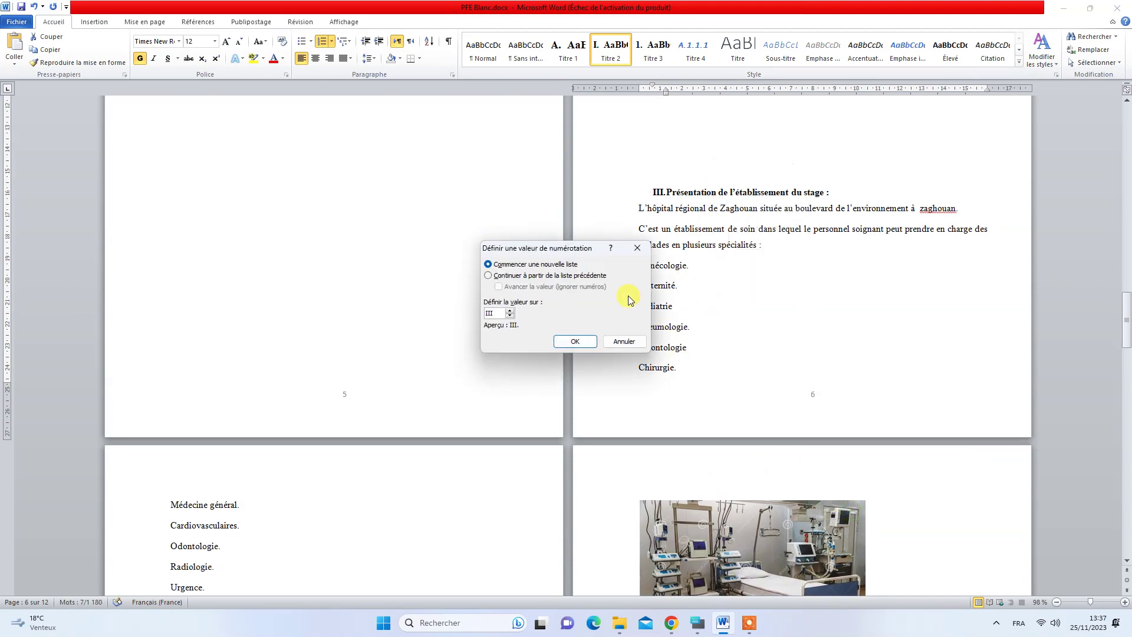
click(561, 340)
click(685, 198)
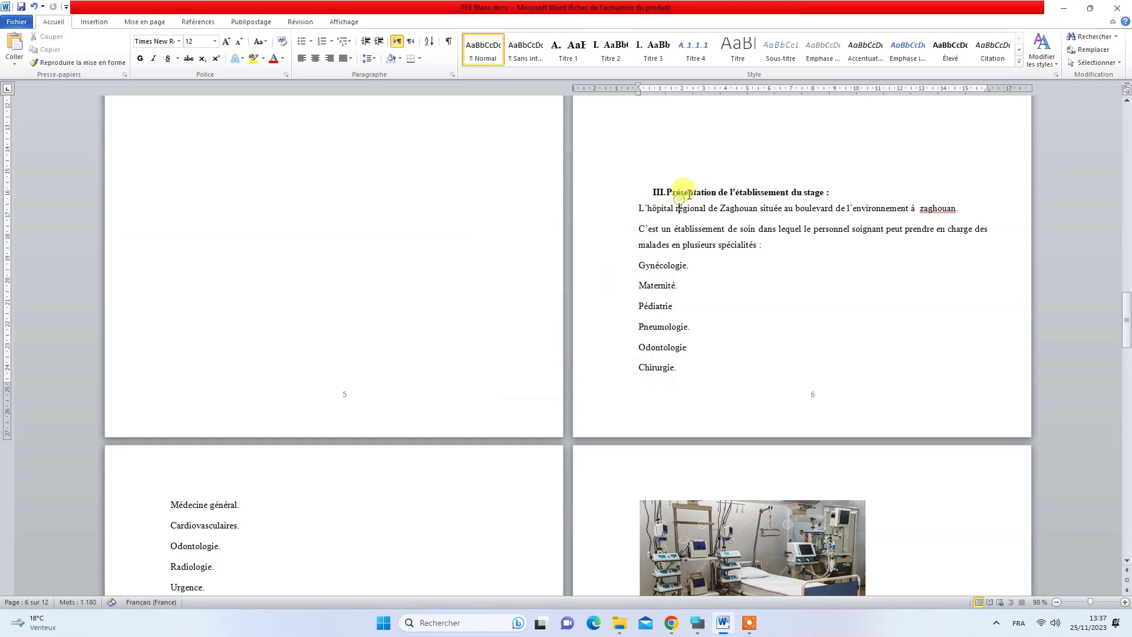
right_click(688, 194)
mouse_move(731, 326)
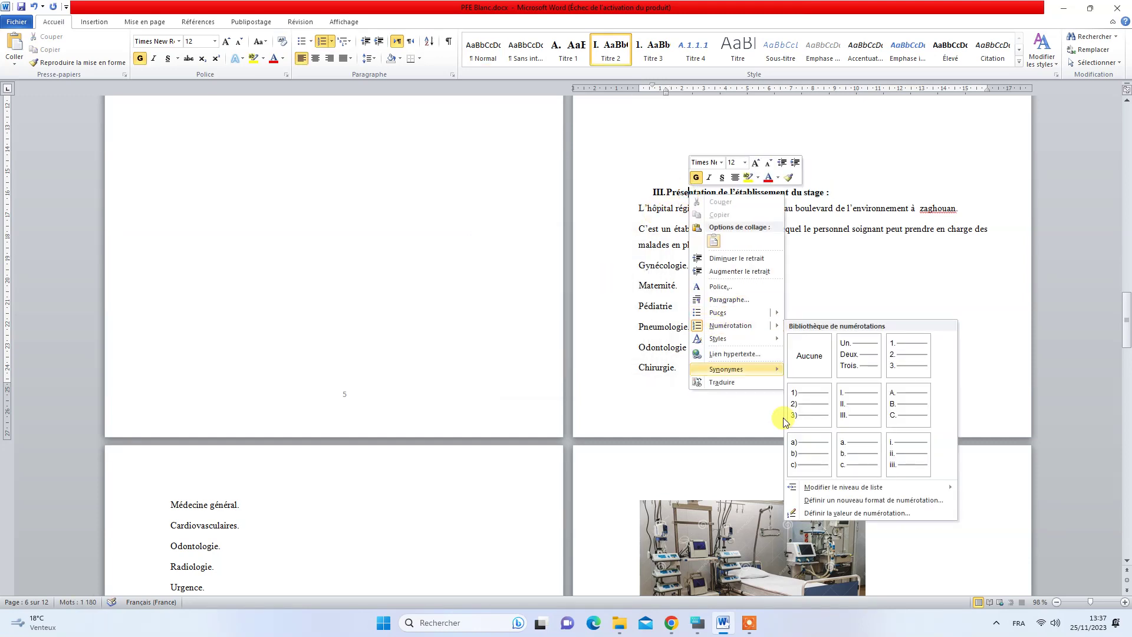
click(805, 513)
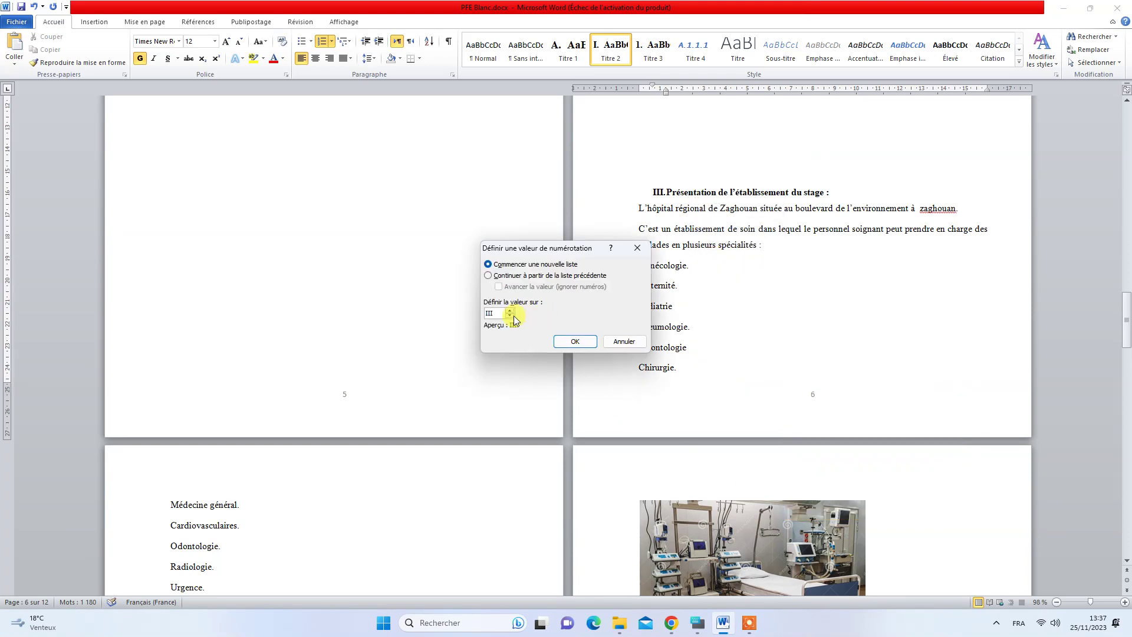
text(I)
click(563, 341)
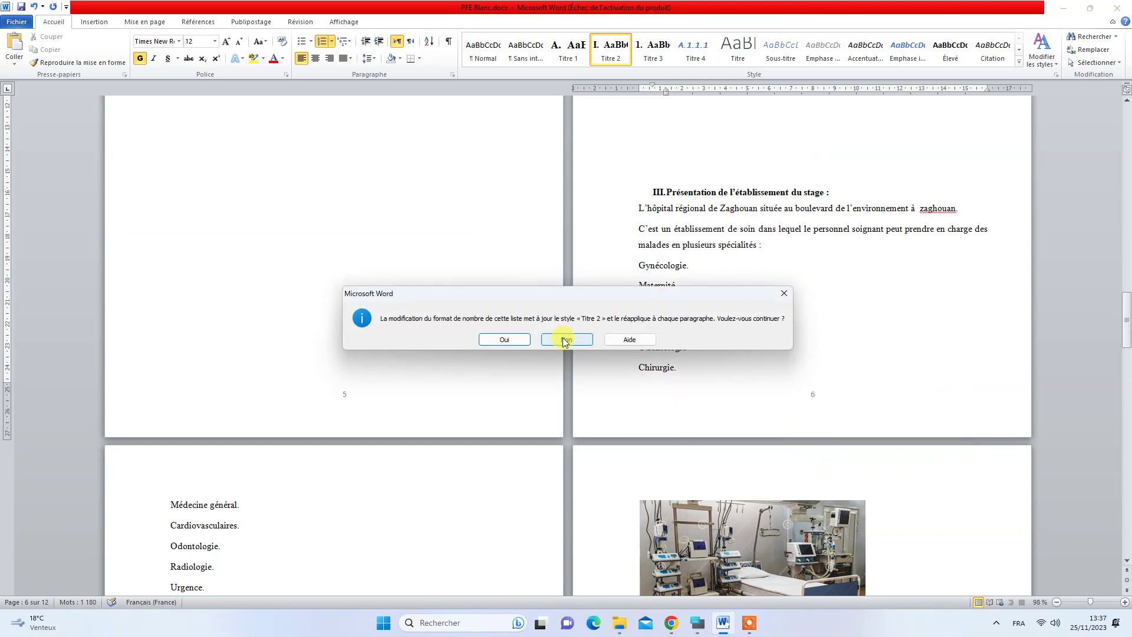
click(507, 338)
- Make 'Pathologie les plus courantes' a Titre 2 heading
scroll(654, 359, down, 3)
scroll(648, 354, down, 3)
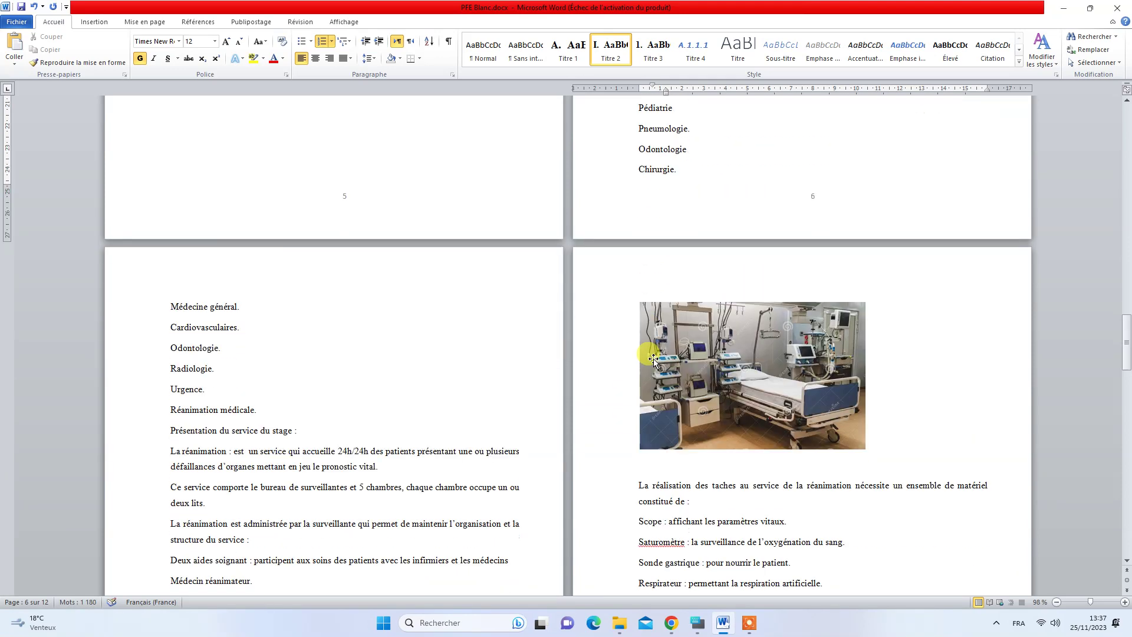
scroll(625, 327, down, 3)
scroll(627, 328, down, 1)
scroll(614, 321, down, 1)
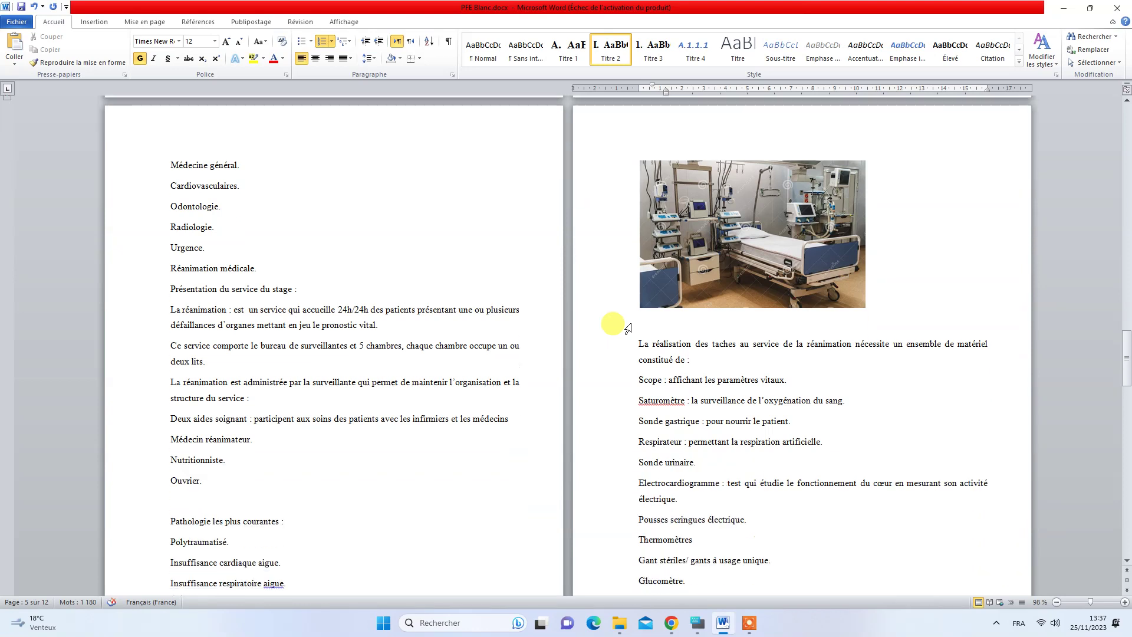
triple_click(209, 523)
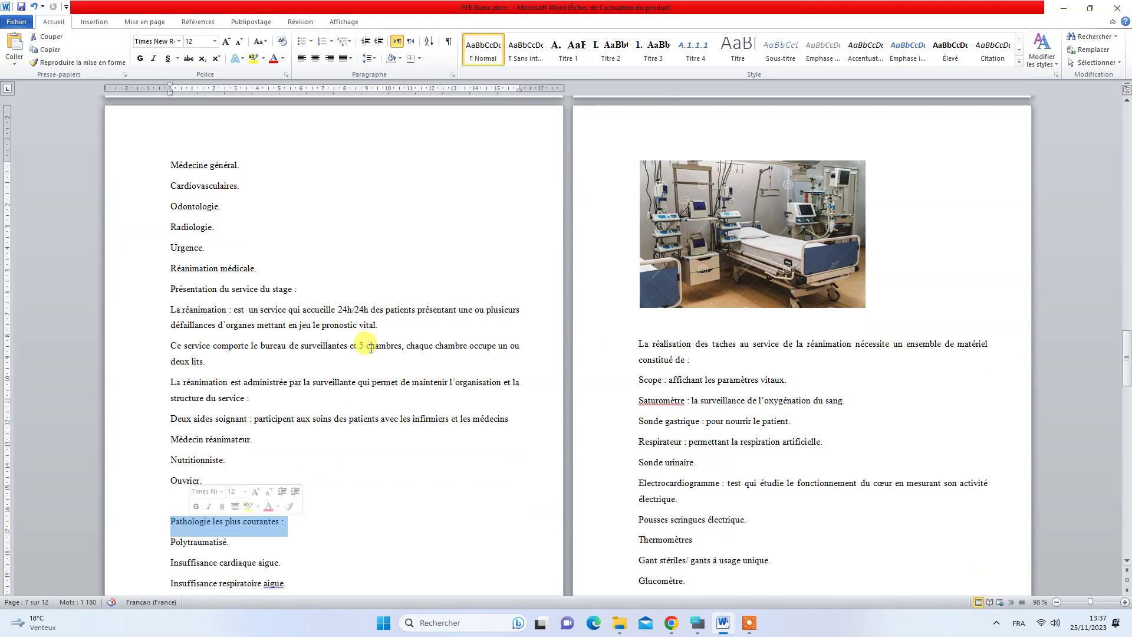
click(606, 51)
- Remove the stray space and make 'Collaboration aide-soignante et infirmier' a Titre 2 heading
scroll(786, 411, down, 5)
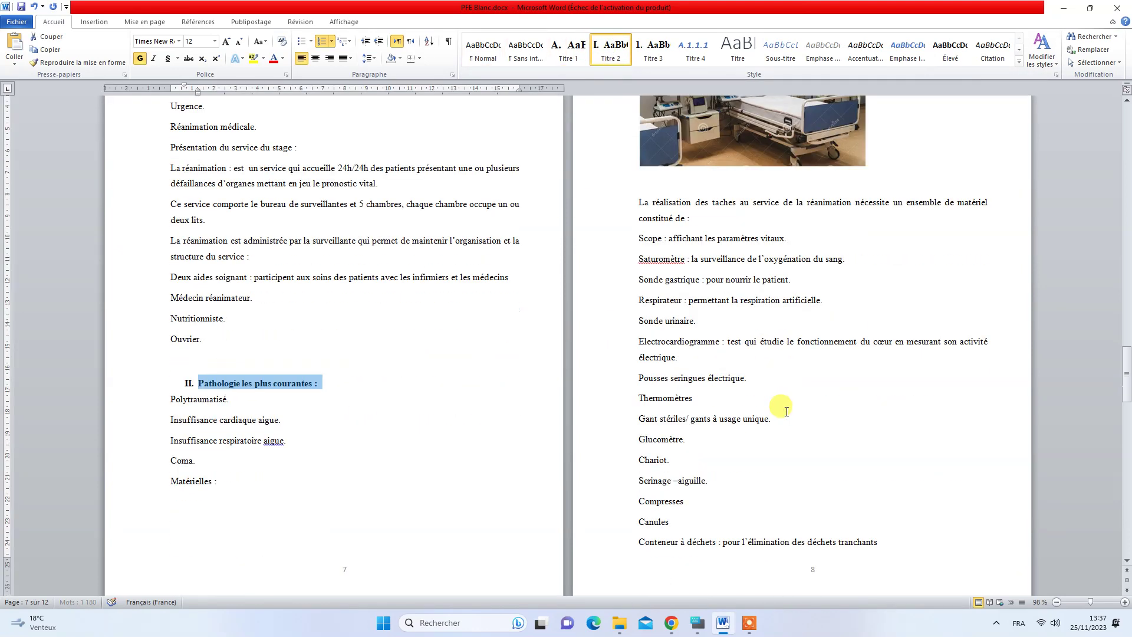
scroll(785, 410, down, 2)
scroll(783, 405, down, 2)
scroll(778, 395, down, 1)
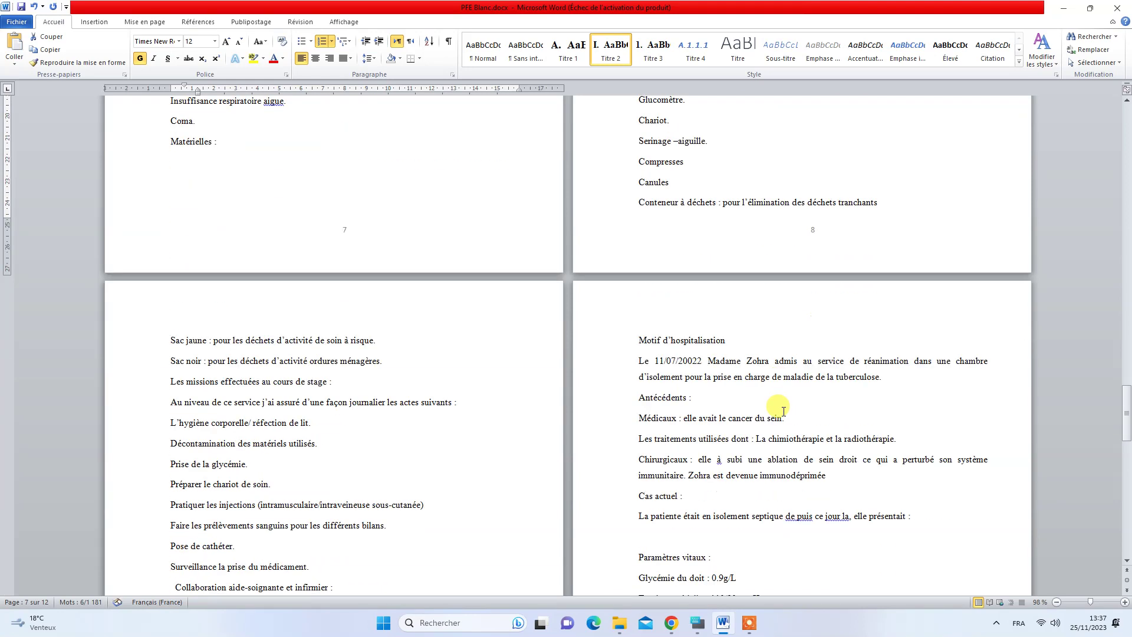
scroll(772, 377, down, 2)
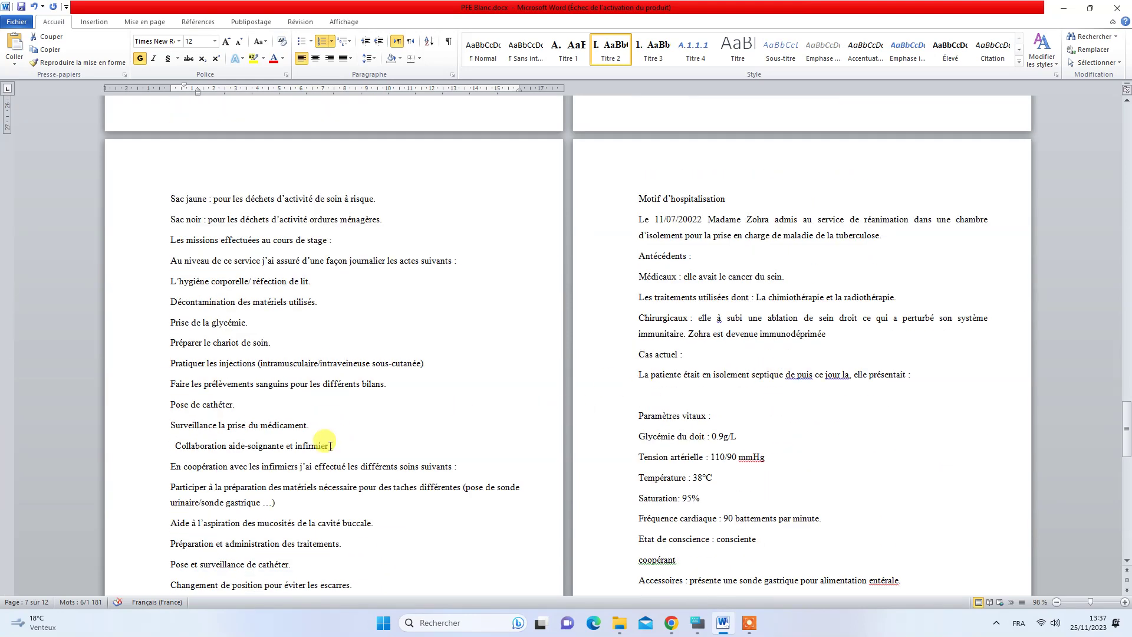
click(167, 444)
key(Delete)
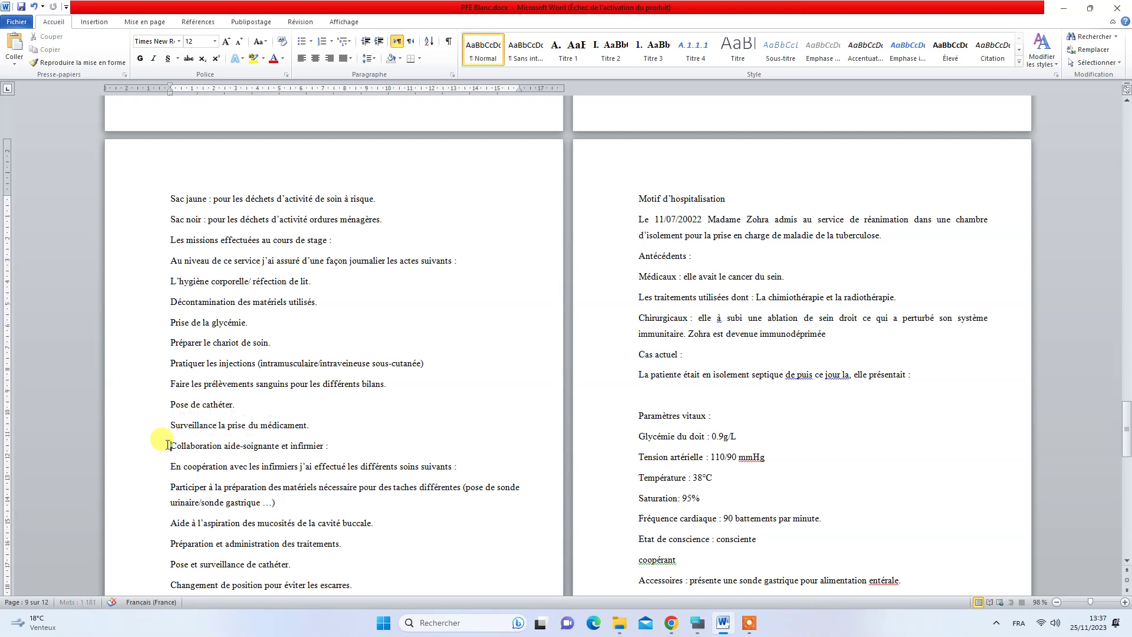
drag(168, 444, 319, 444)
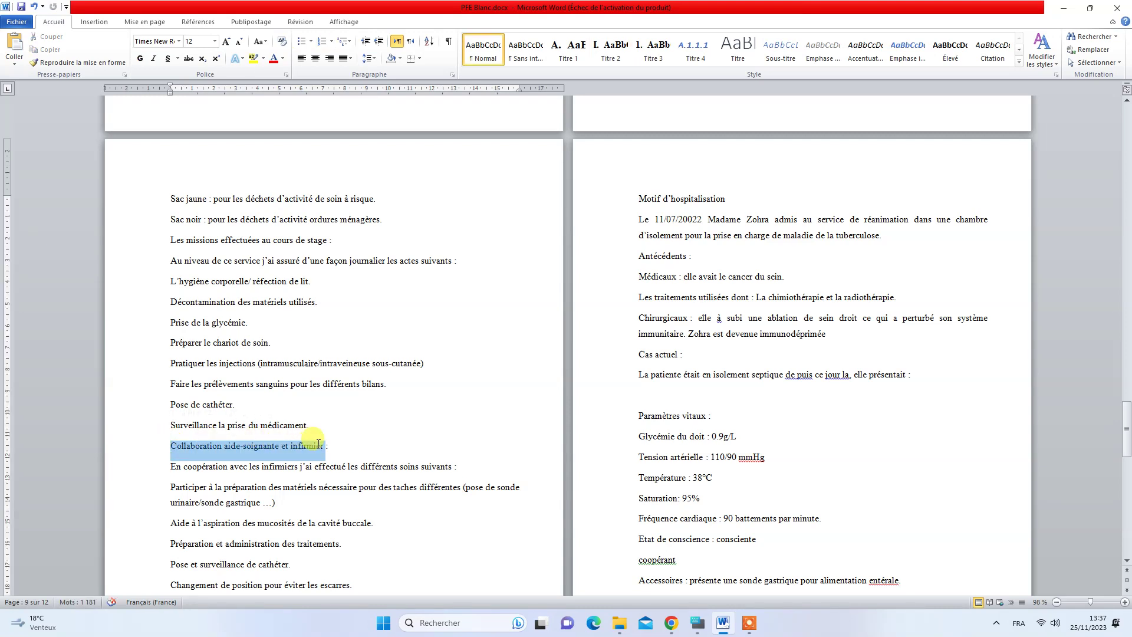
click(610, 47)
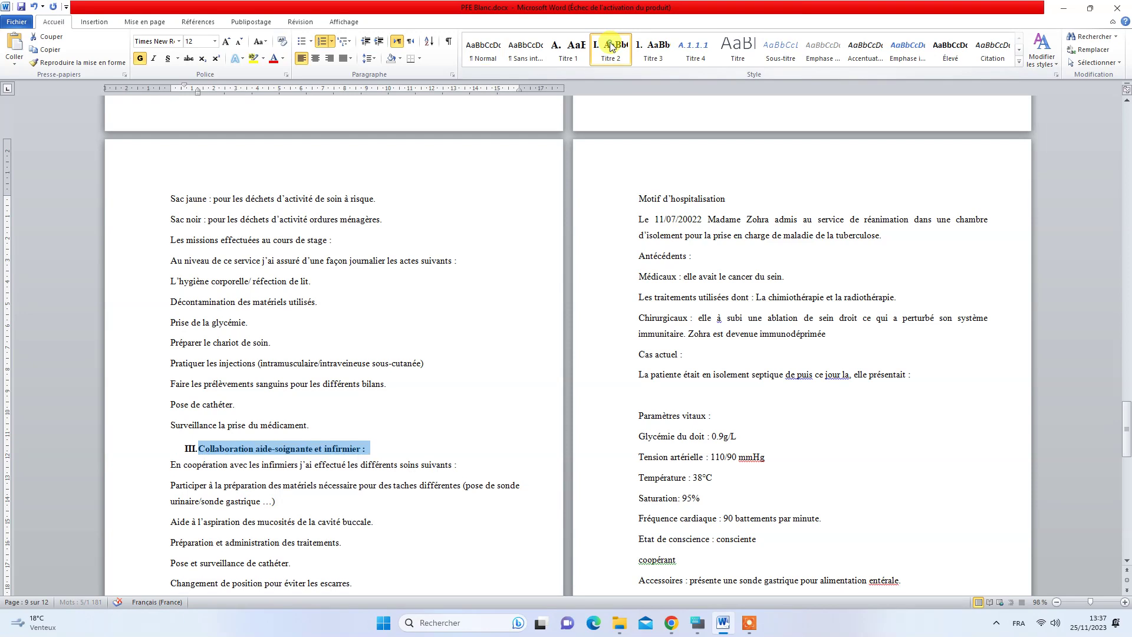
- Delete the old VI- number and make 'Etude de cas clinique' a Titre 2 heading
scroll(646, 331, down, 3)
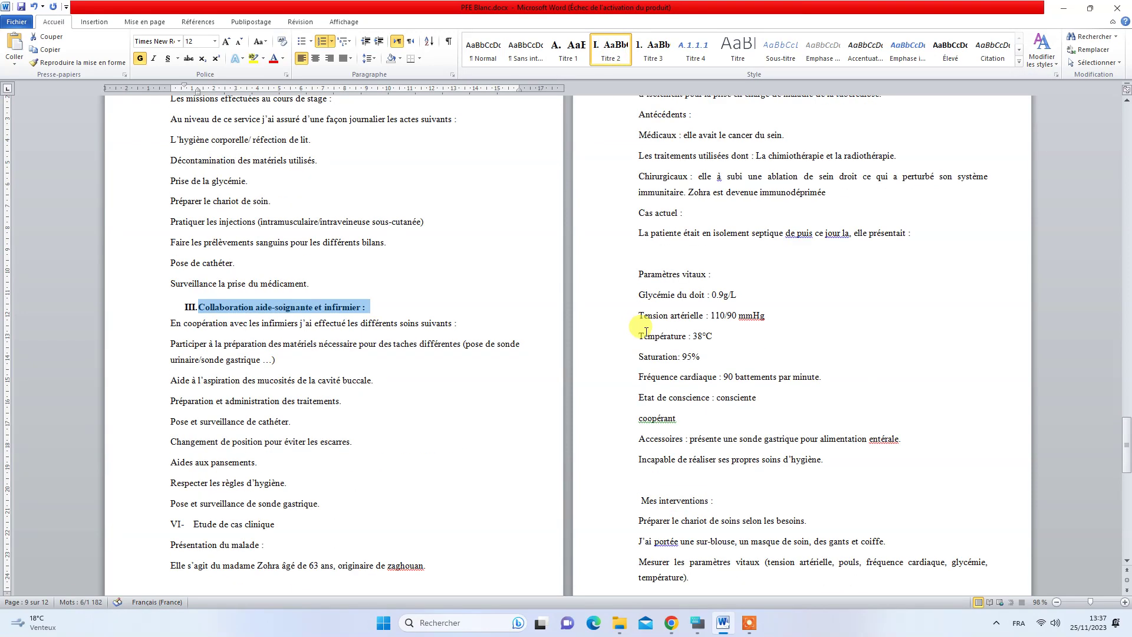
click(174, 524)
key(BackSpace)
drag(169, 523, 245, 525)
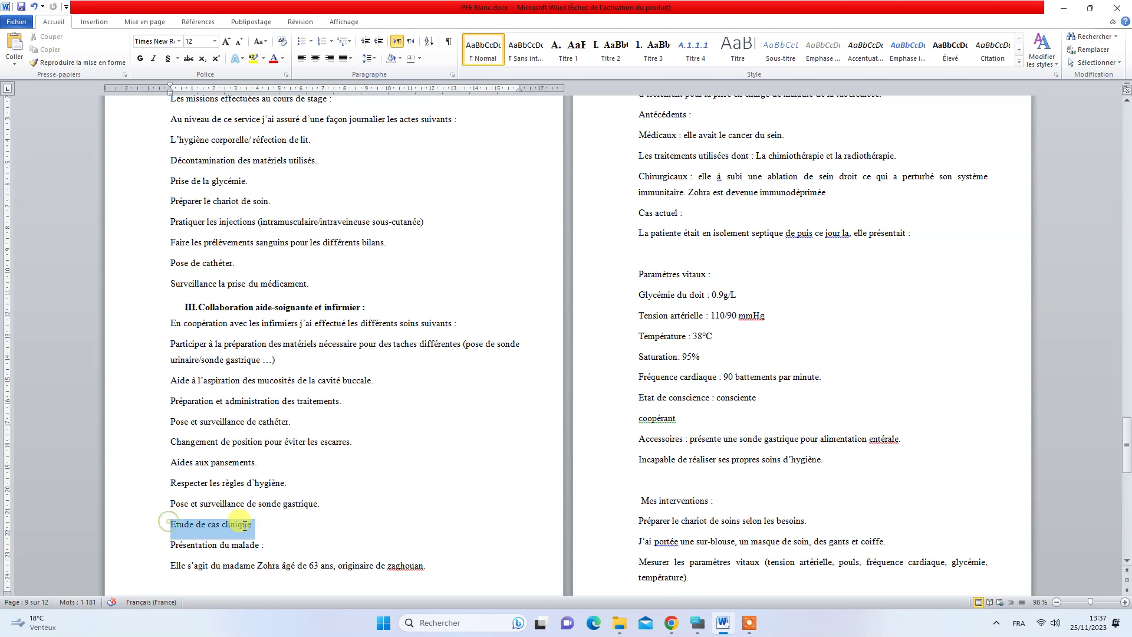
click(611, 47)
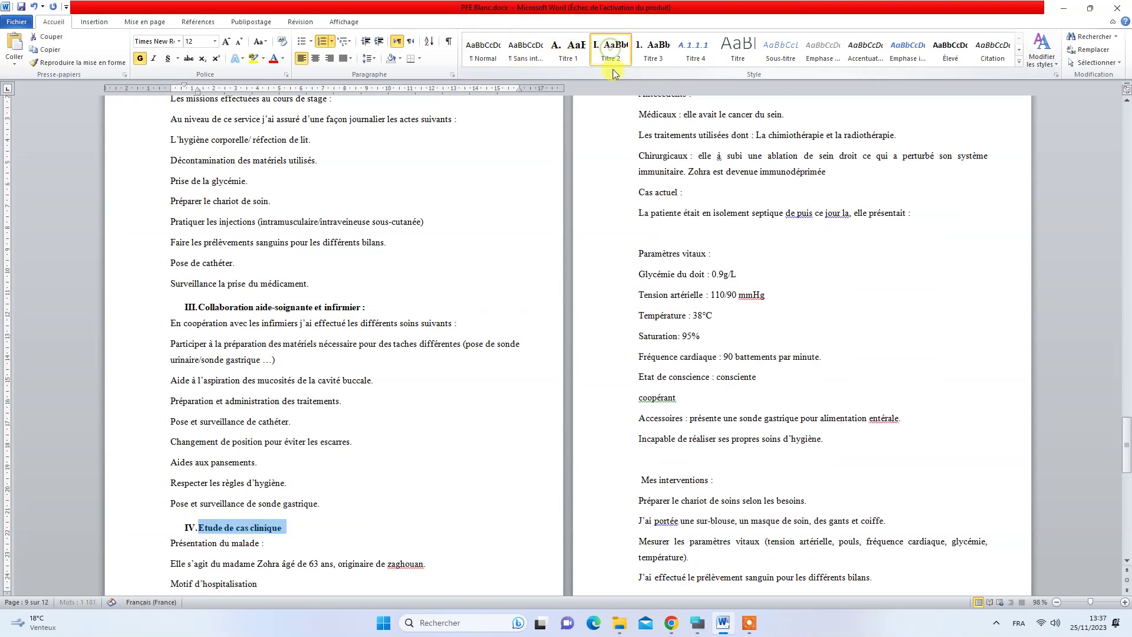
- Make Présentation du malade, Paramètres vitaux and Mes interventions Titre 3 headings
drag(273, 545, 171, 542)
click(651, 48)
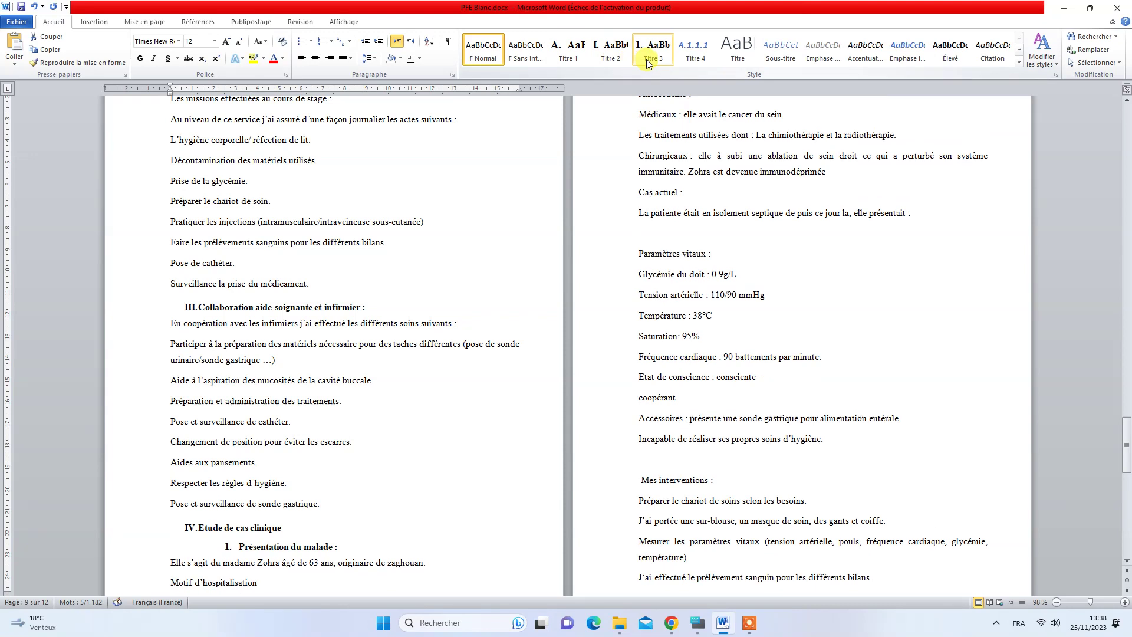
scroll(501, 277, up, 5)
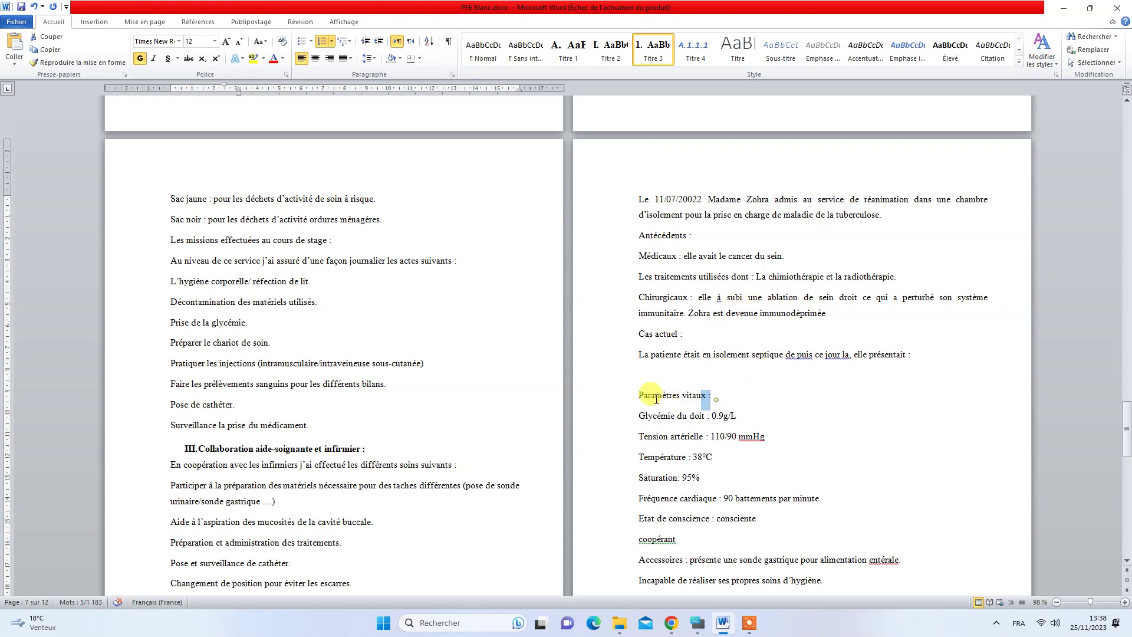
drag(705, 401, 639, 396)
click(662, 56)
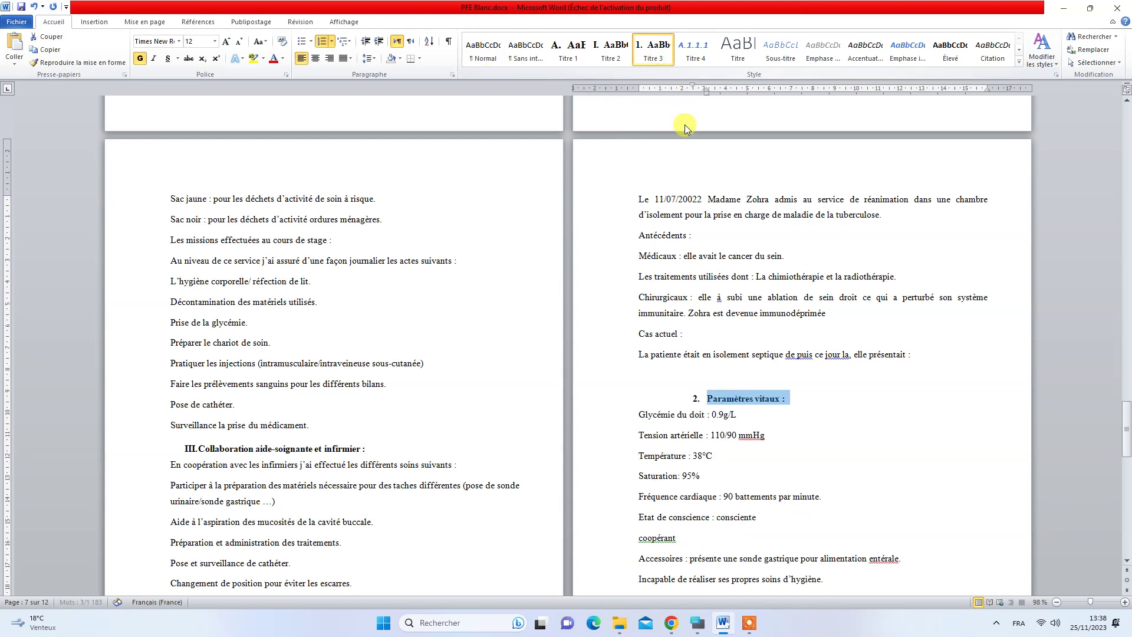
scroll(663, 210, down, 4)
scroll(666, 211, down, 5)
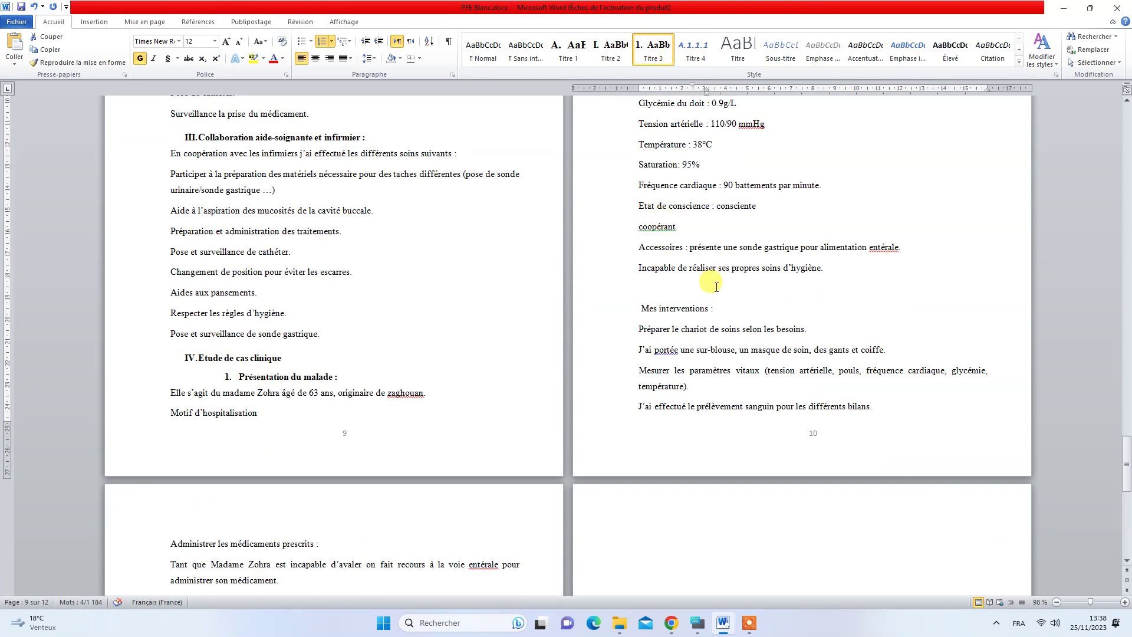
drag(714, 309, 640, 308)
click(653, 45)
- Style Recommandations as Titre 3 heading 4 and Conclusion as Titre 1 heading E
scroll(566, 247, down, 7)
scroll(583, 250, down, 2)
scroll(586, 245, down, 3)
scroll(528, 346, down, 3)
drag(247, 456, 168, 458)
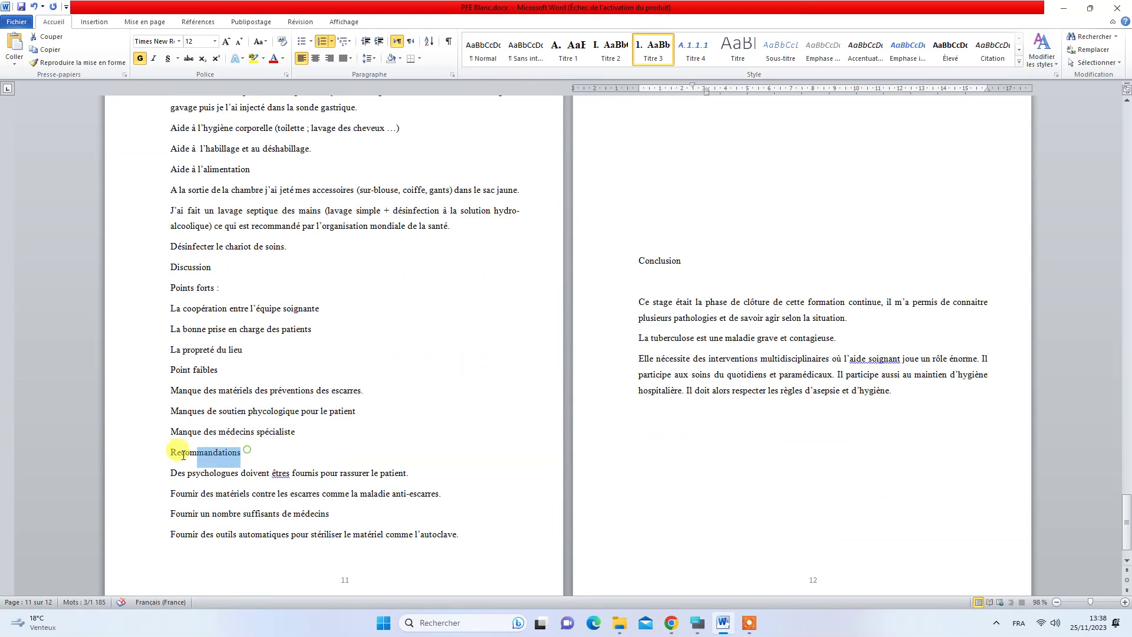
click(637, 53)
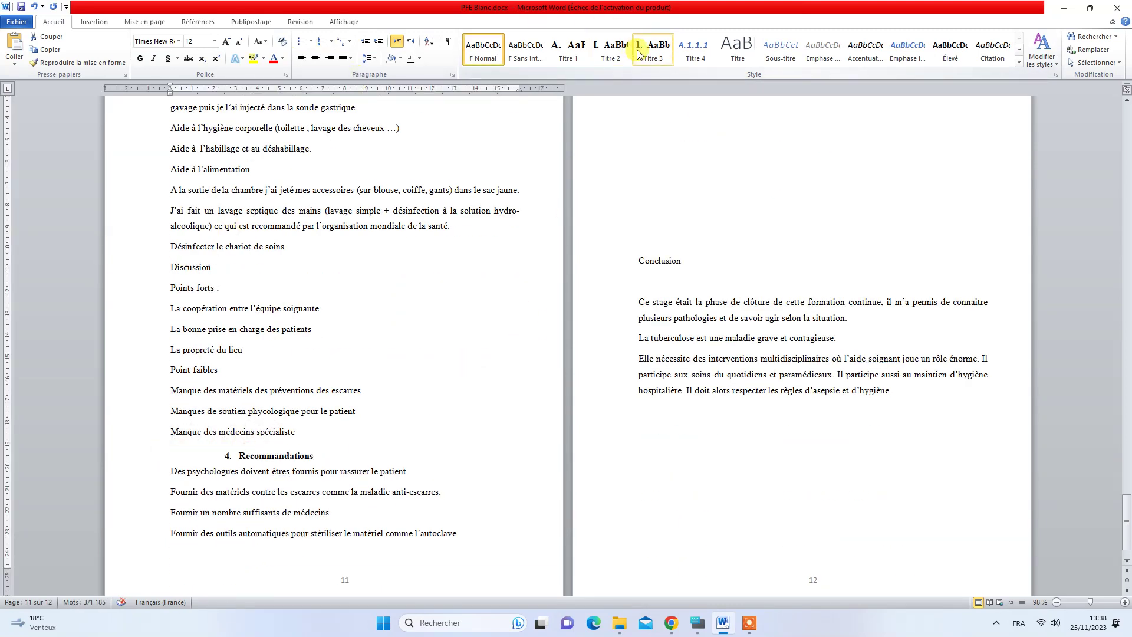
click(680, 261)
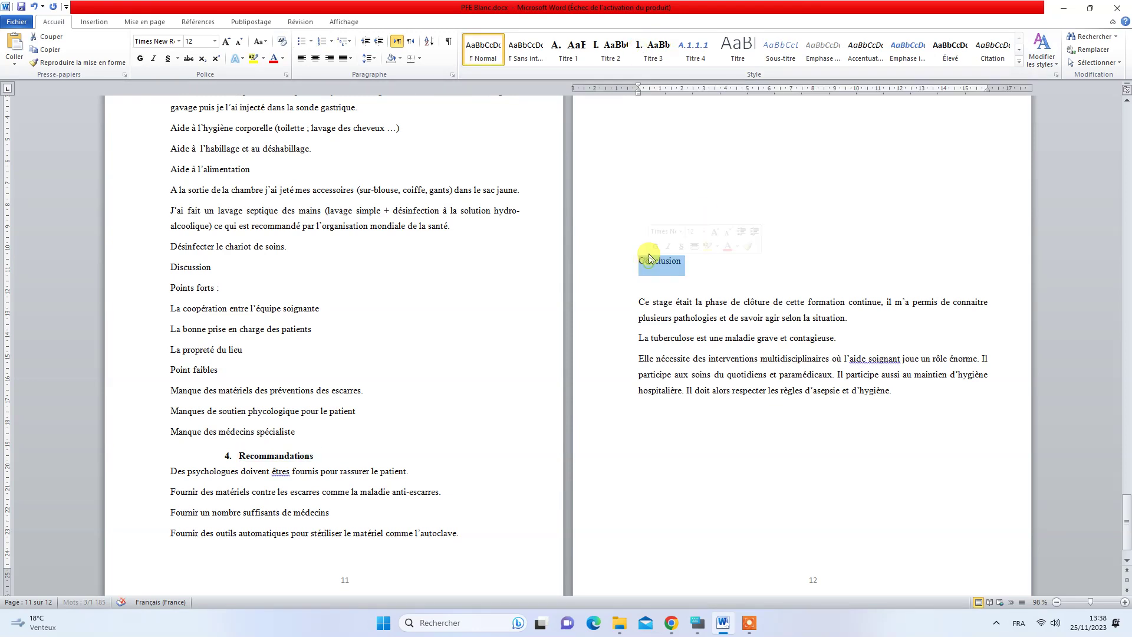
mouse_move(680, 261)
mouse_down()
mouse_move(630, 261)
mouse_move(664, 262)
mouse_up()
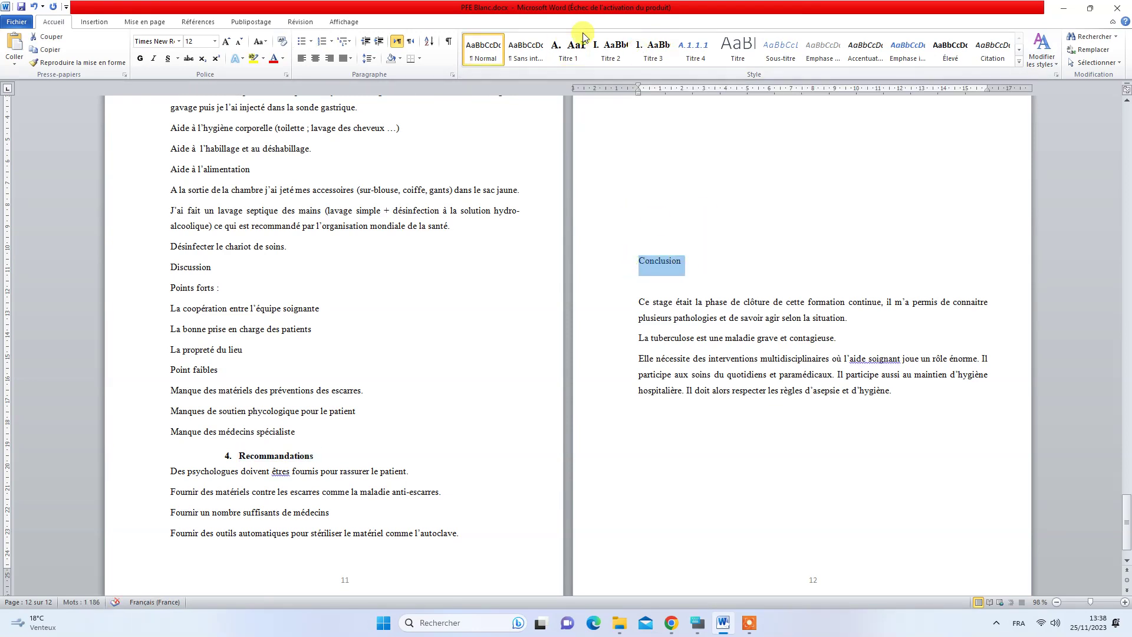
click(571, 46)
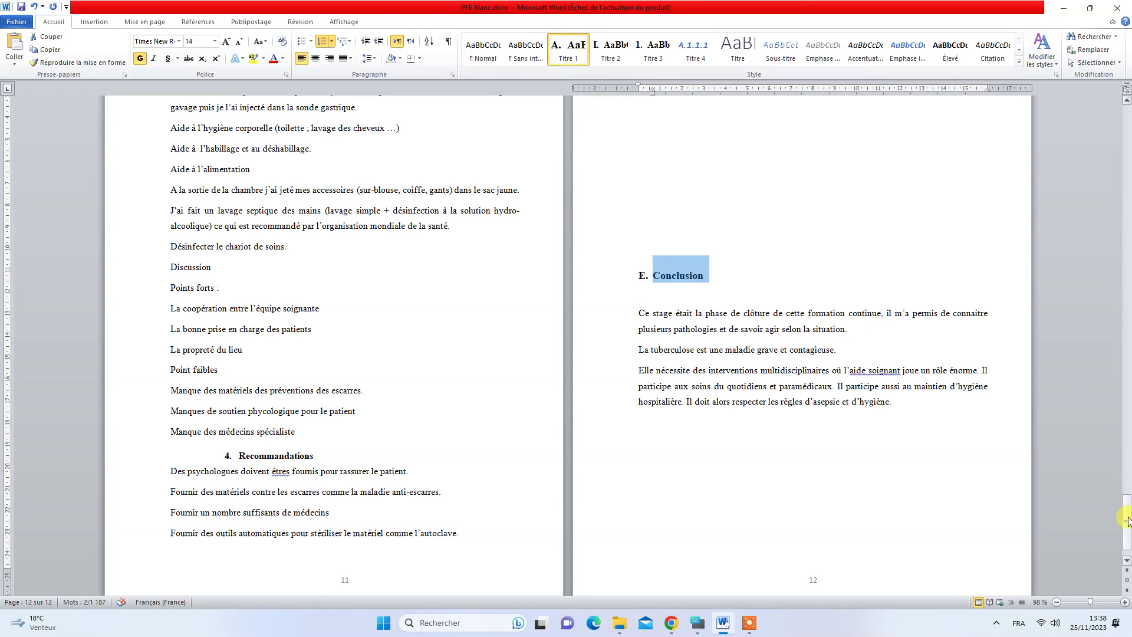
drag(1126, 520, 1126, 136)
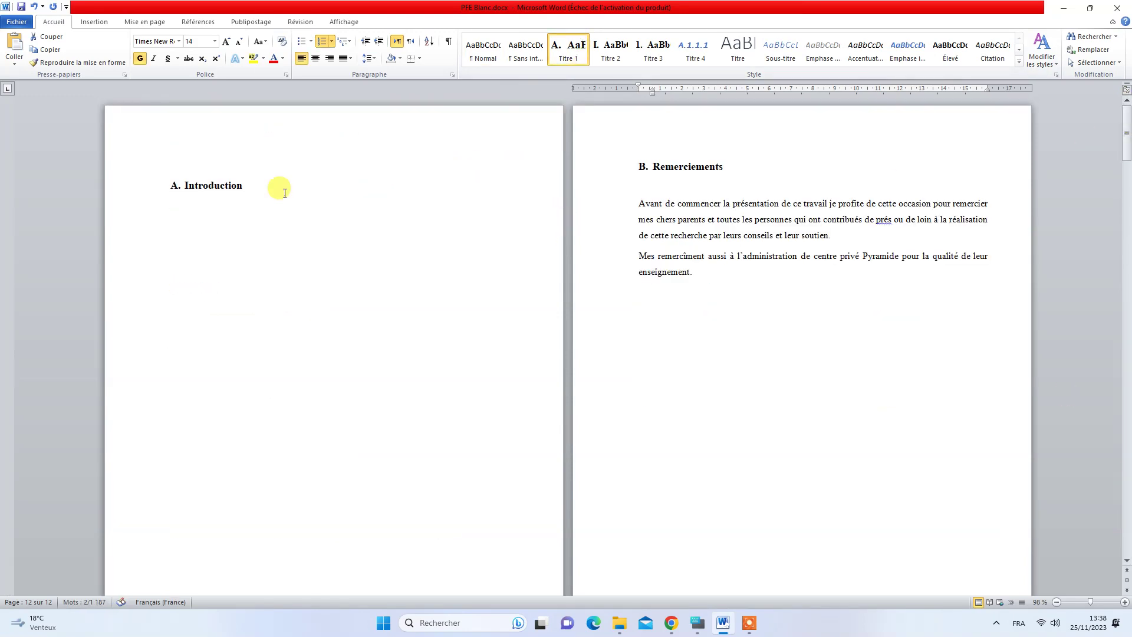
- Insert empty lines before A. Introduction so it starts page 2, leaving page 1 blank
click(177, 186)
click(189, 187)
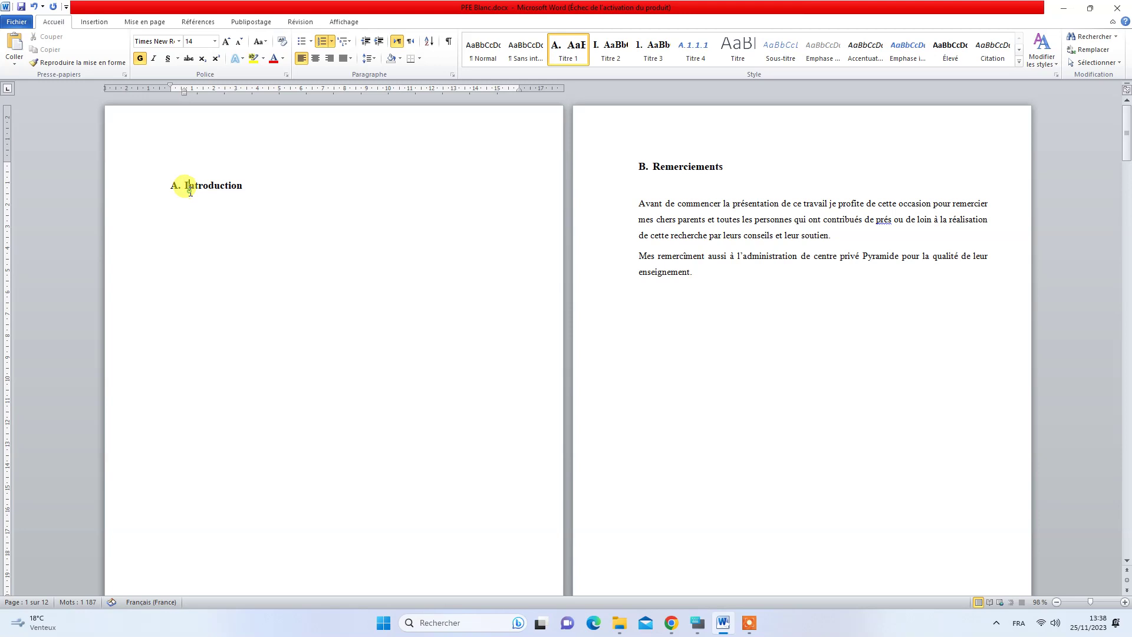
key(Return)
key(Up)
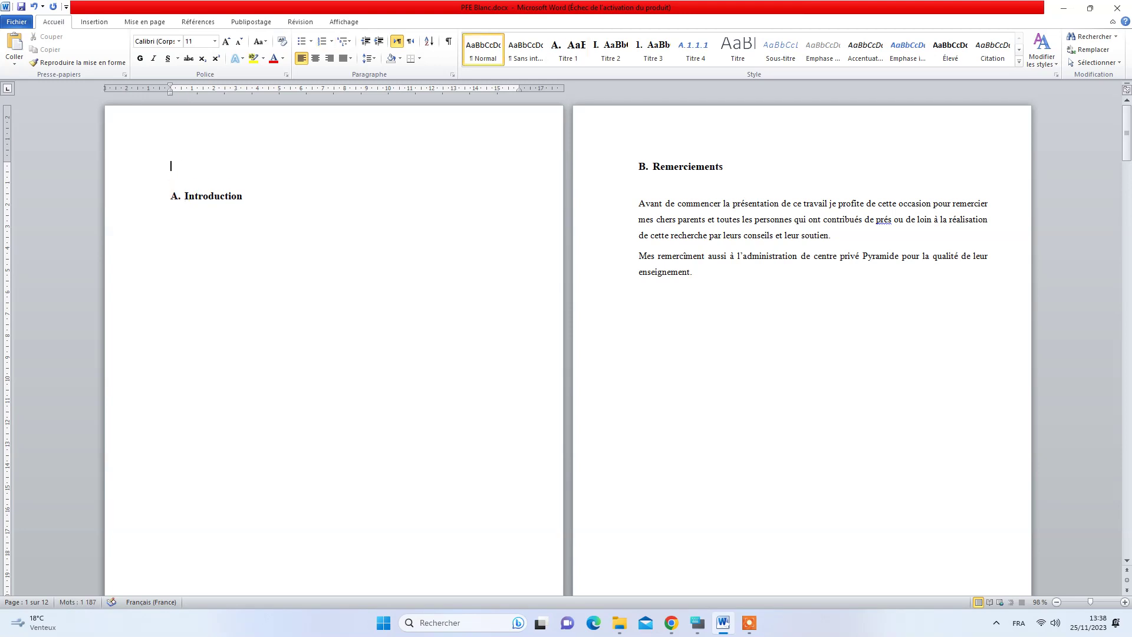
key(Return)
key(Return)
key(Return)
key(Return)
key(Return)
key(Return)
key(Return)
key(Return)
key(Return)
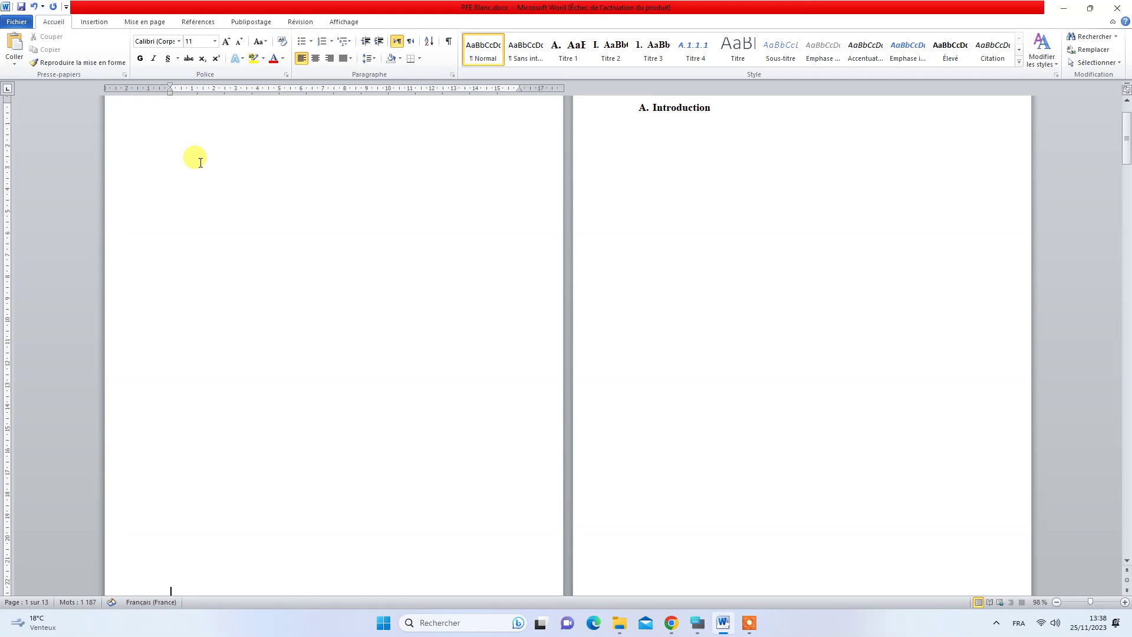
scroll(195, 156, up, 2)
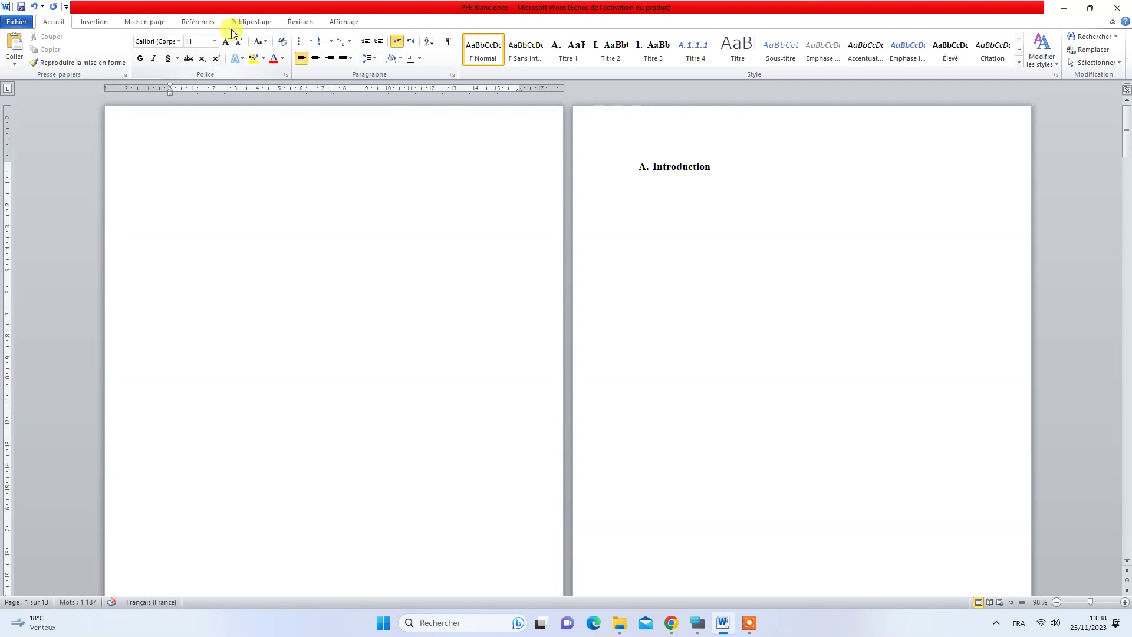
click(201, 23)
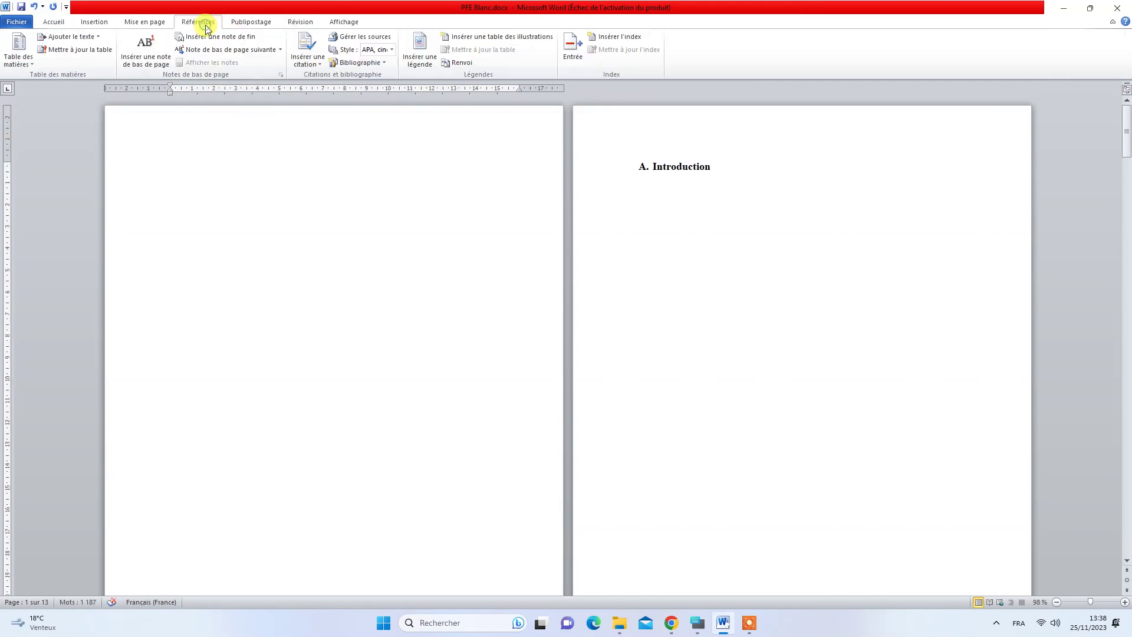
- Replace the first attempt with an automatic table of contents on the blank first page
click(20, 56)
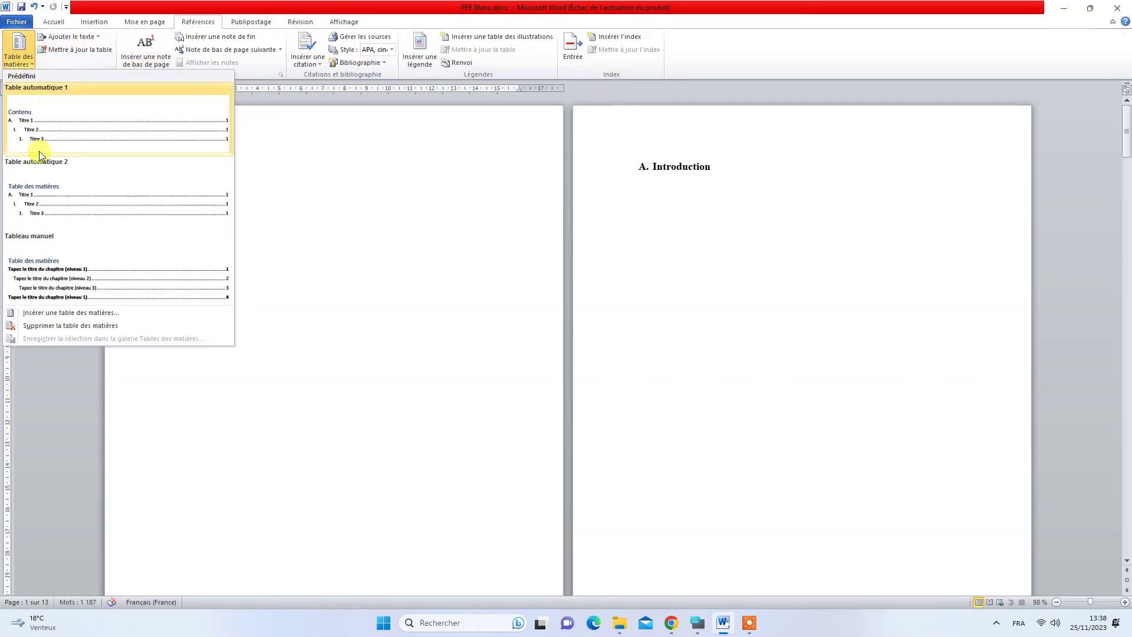
click(47, 180)
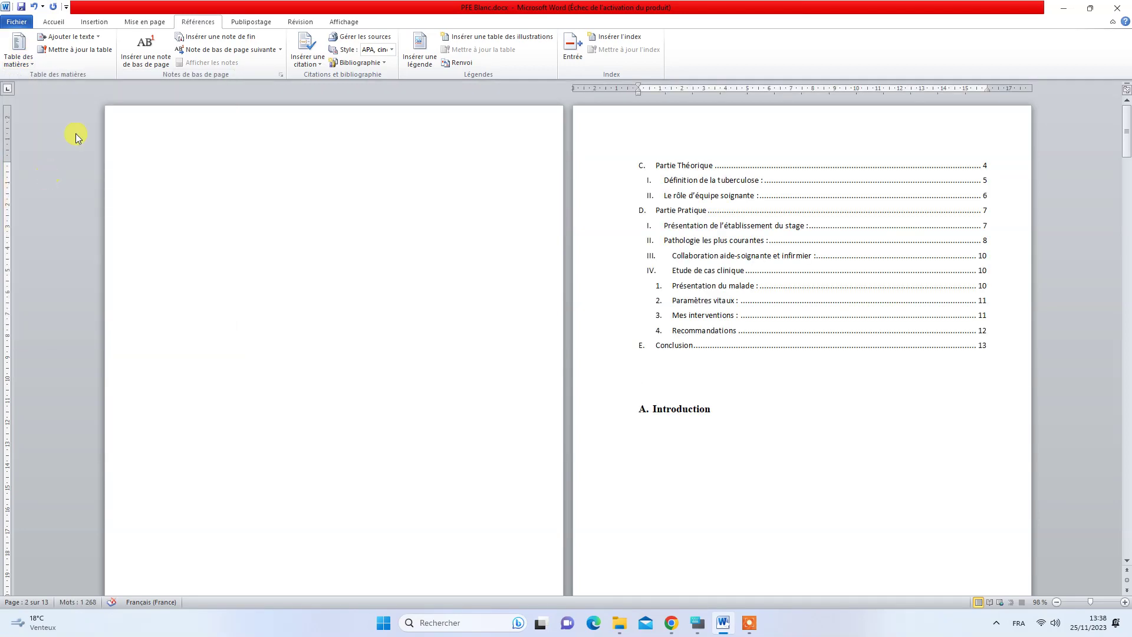
click(34, 8)
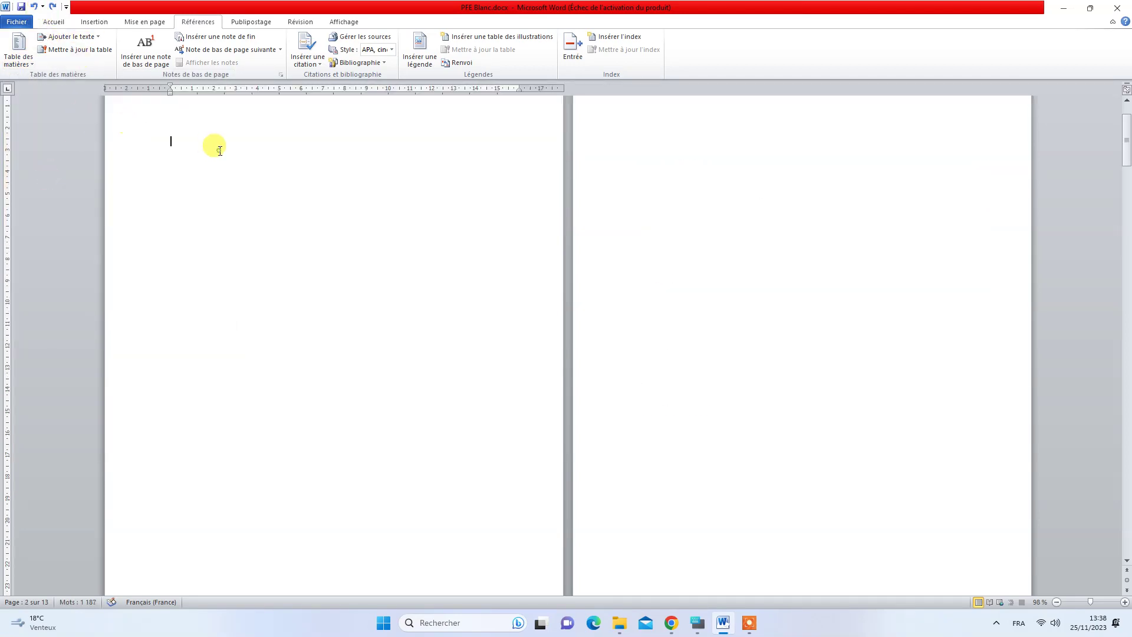
click(17, 52)
click(58, 193)
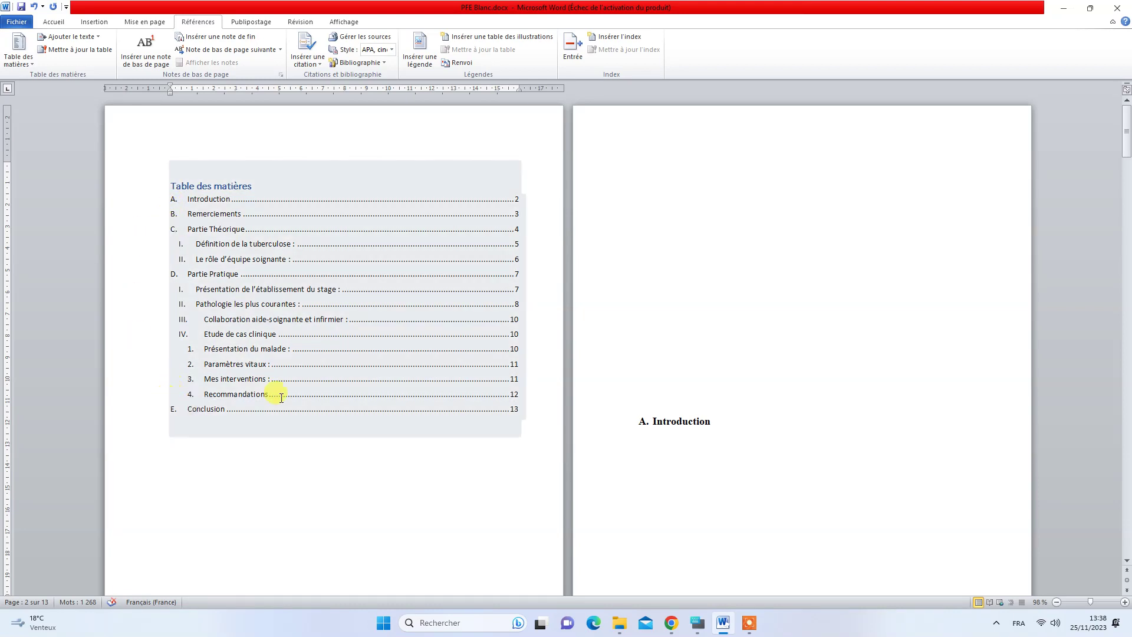
click(650, 420)
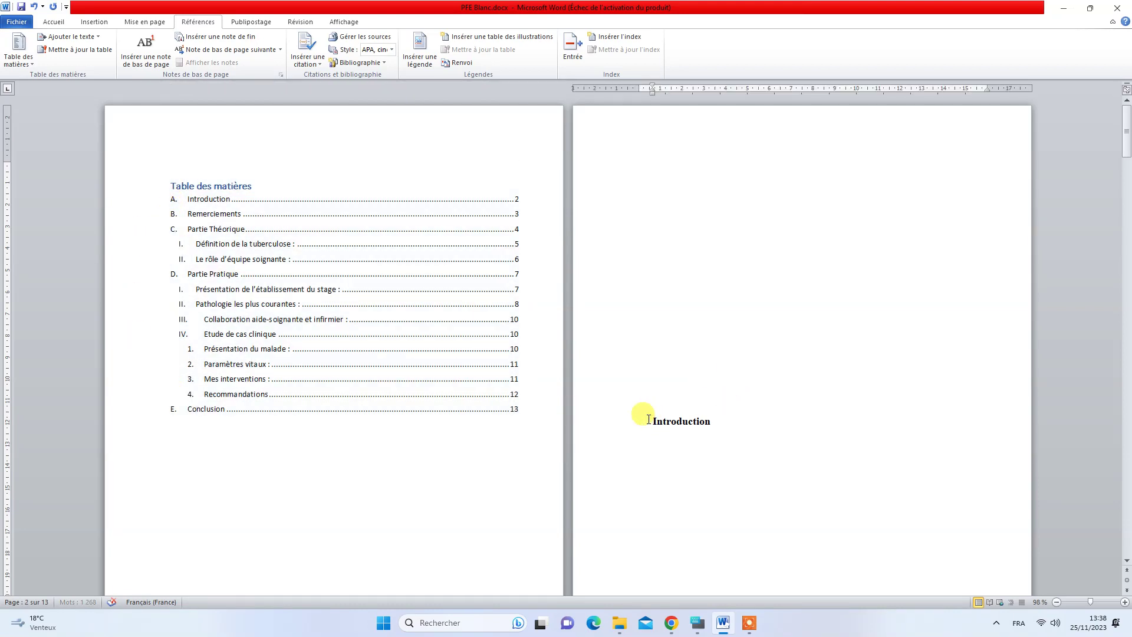
- Remove the letter numbering from Remerciements, Partie Théorique and Partie Pratique headings
scroll(455, 488, down, 5)
scroll(132, 384, down, 3)
click(183, 373)
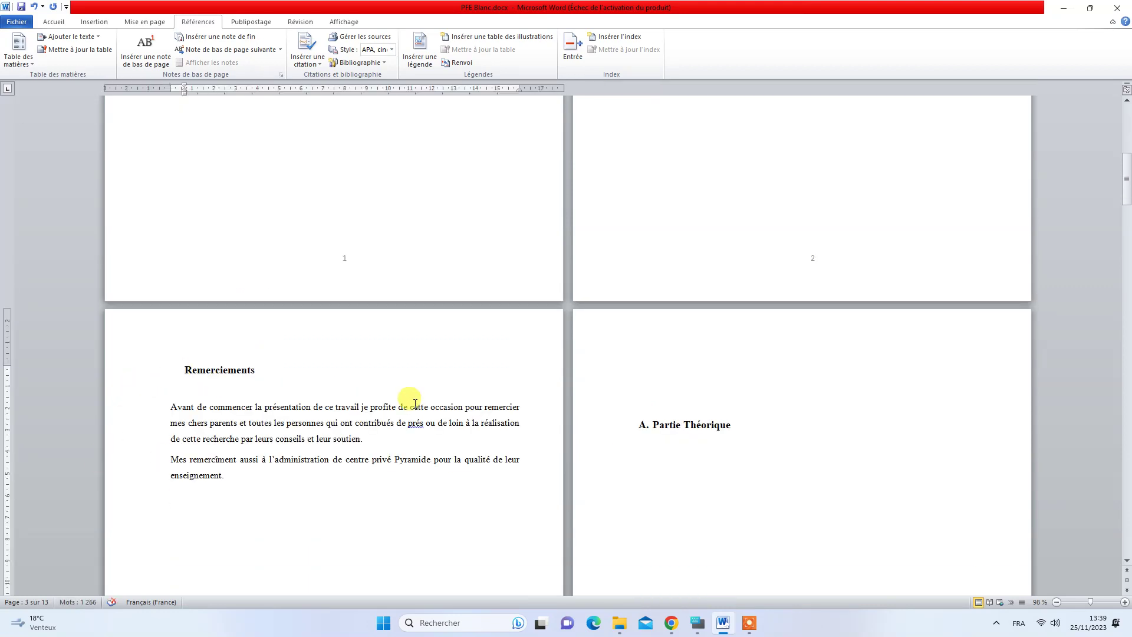
scroll(411, 377, down, 2)
click(652, 366)
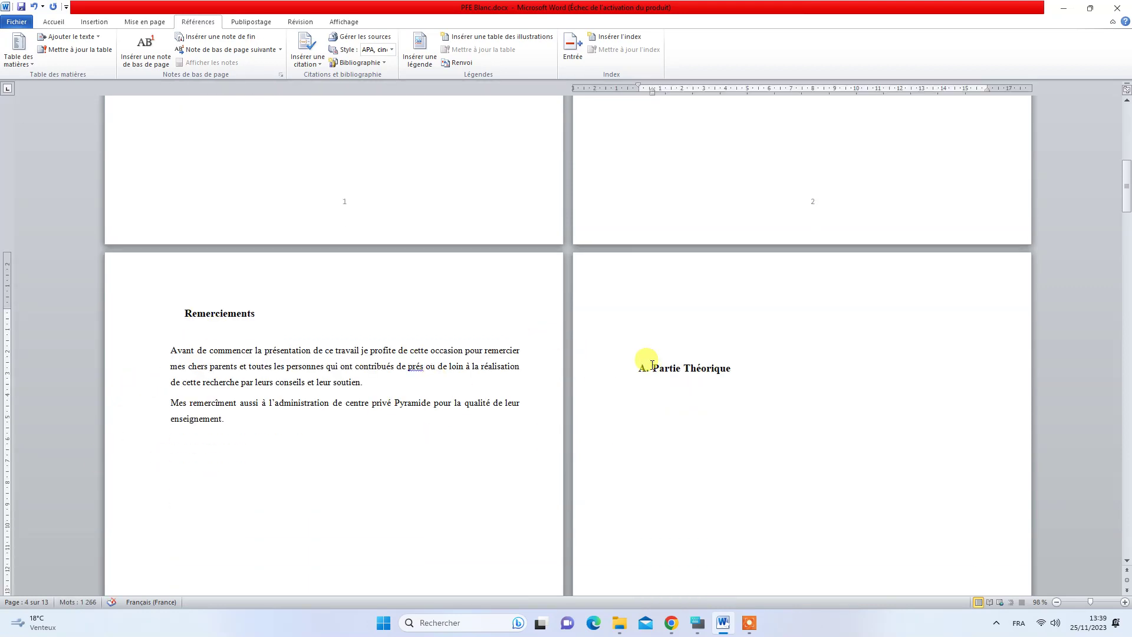
scroll(626, 342, down, 3)
scroll(627, 342, down, 5)
scroll(626, 353, down, 9)
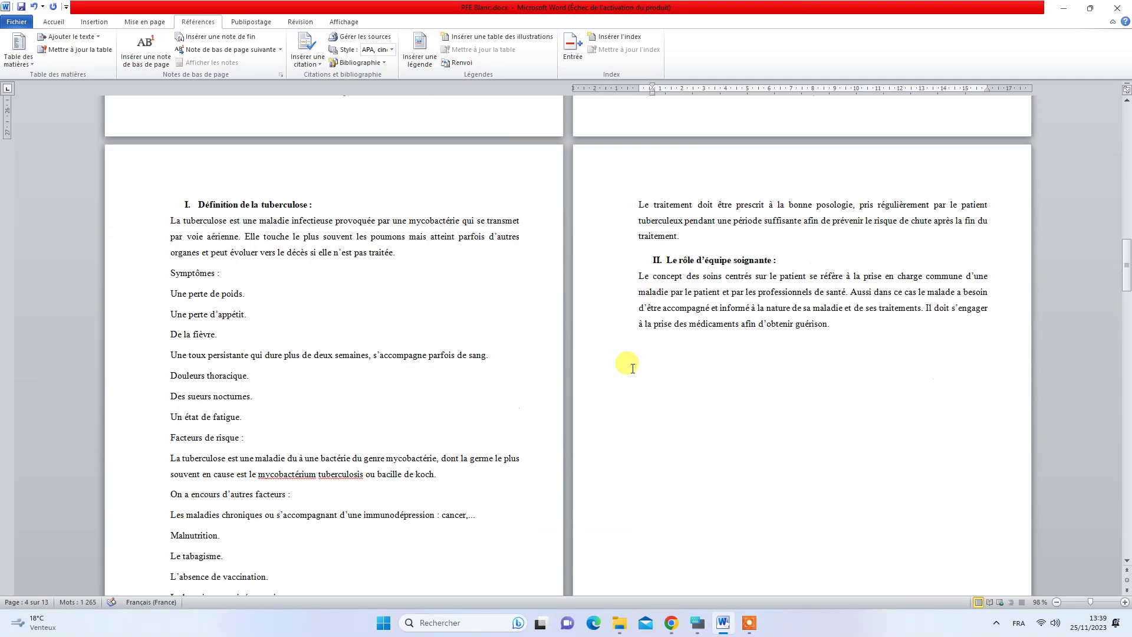
scroll(626, 365, down, 3)
scroll(1109, 301, down, 15)
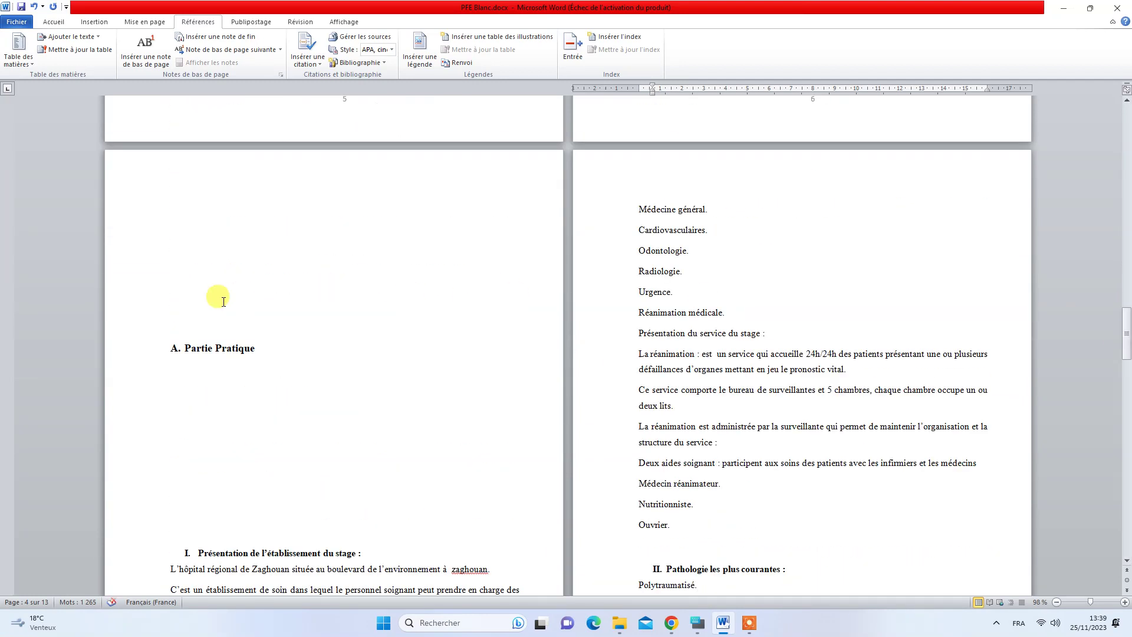
click(185, 348)
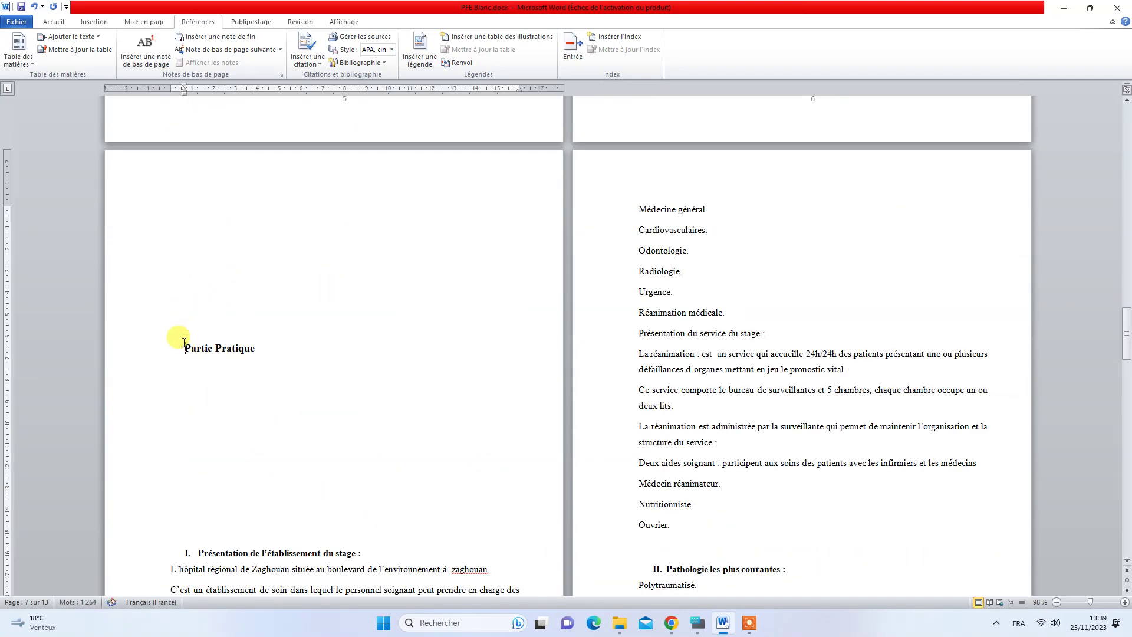
scroll(201, 348, down, 3)
scroll(220, 351, down, 10)
scroll(220, 351, down, 12)
scroll(222, 352, down, 16)
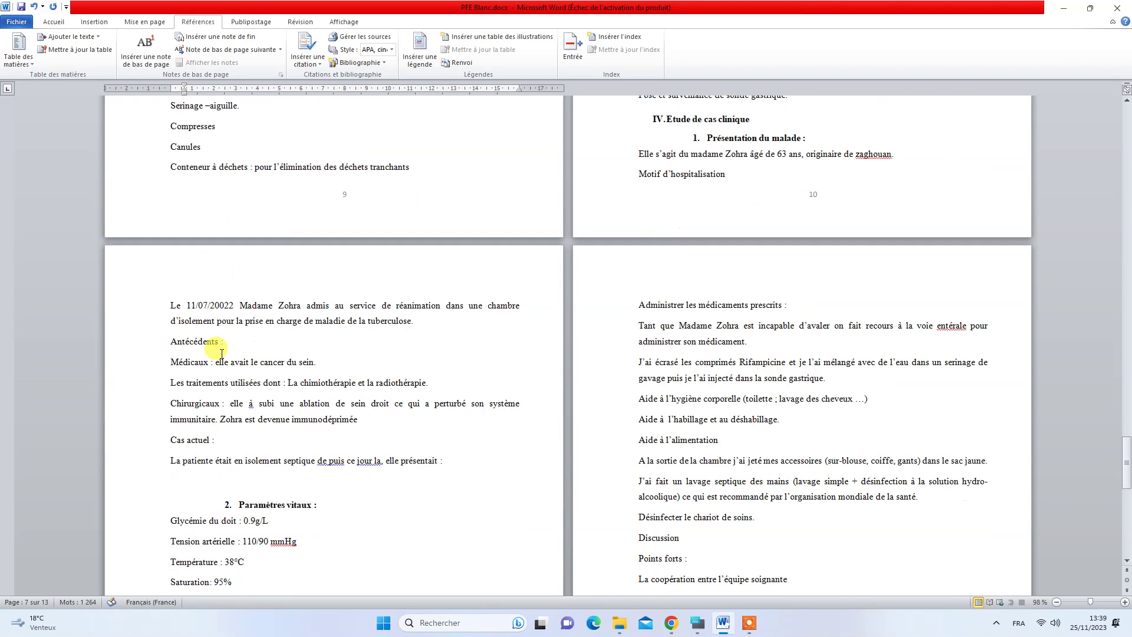
scroll(218, 351, down, 12)
scroll(215, 349, down, 9)
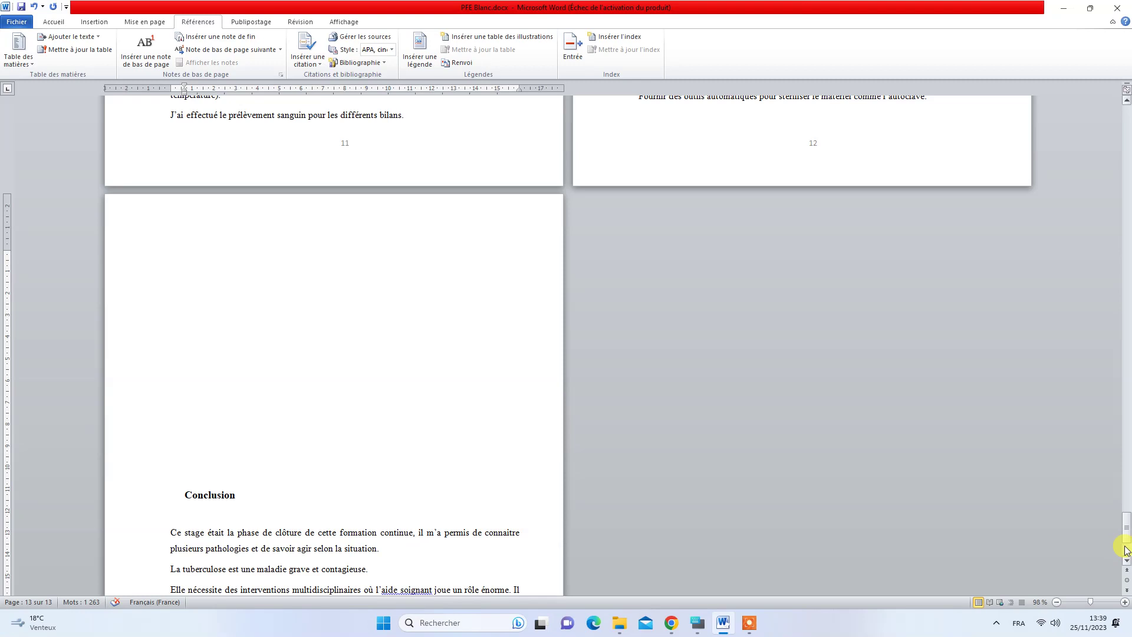
drag(1126, 554, 1126, 142)
- Update the entire table of contents so it lists the unlettered headings
click(231, 235)
right_click(254, 233)
click(252, 153)
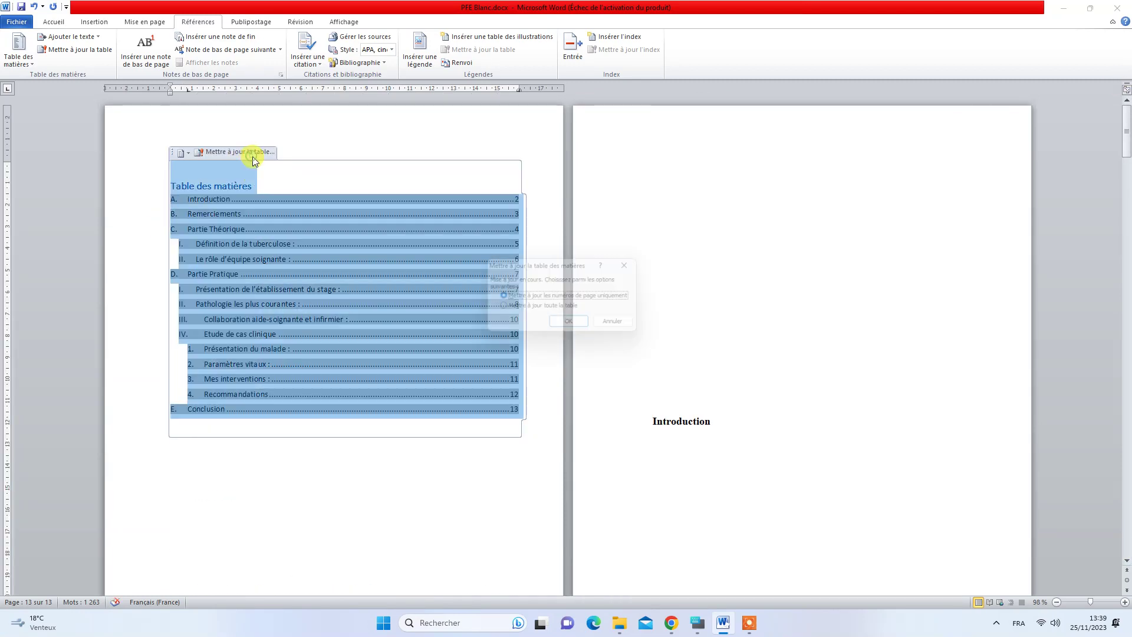
click(519, 311)
click(575, 324)
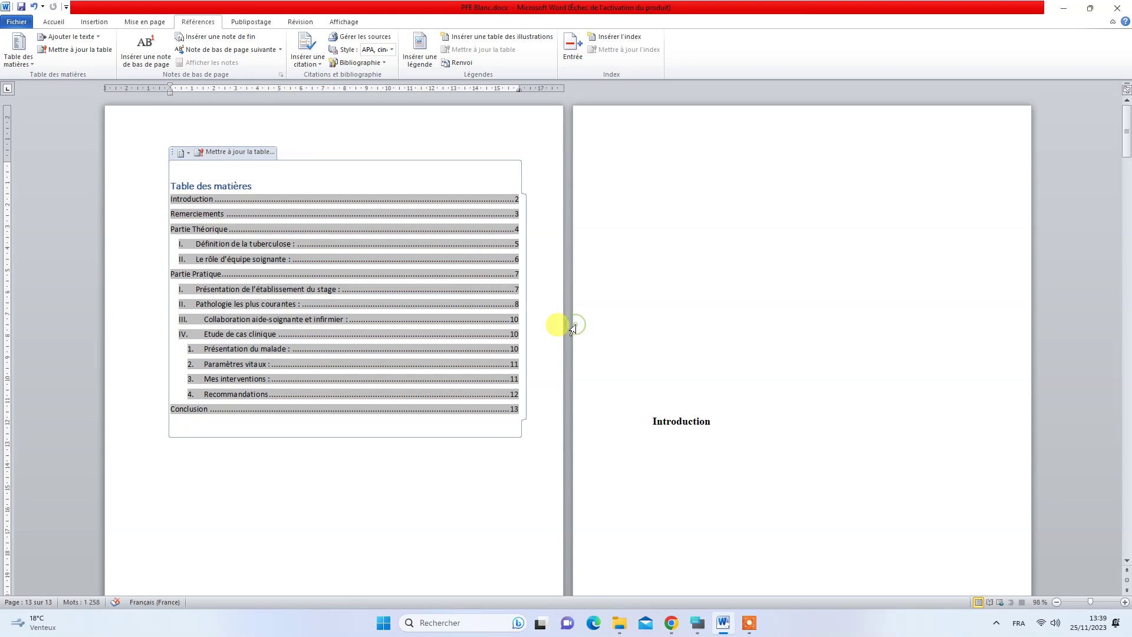
click(366, 433)
double_click(713, 411)
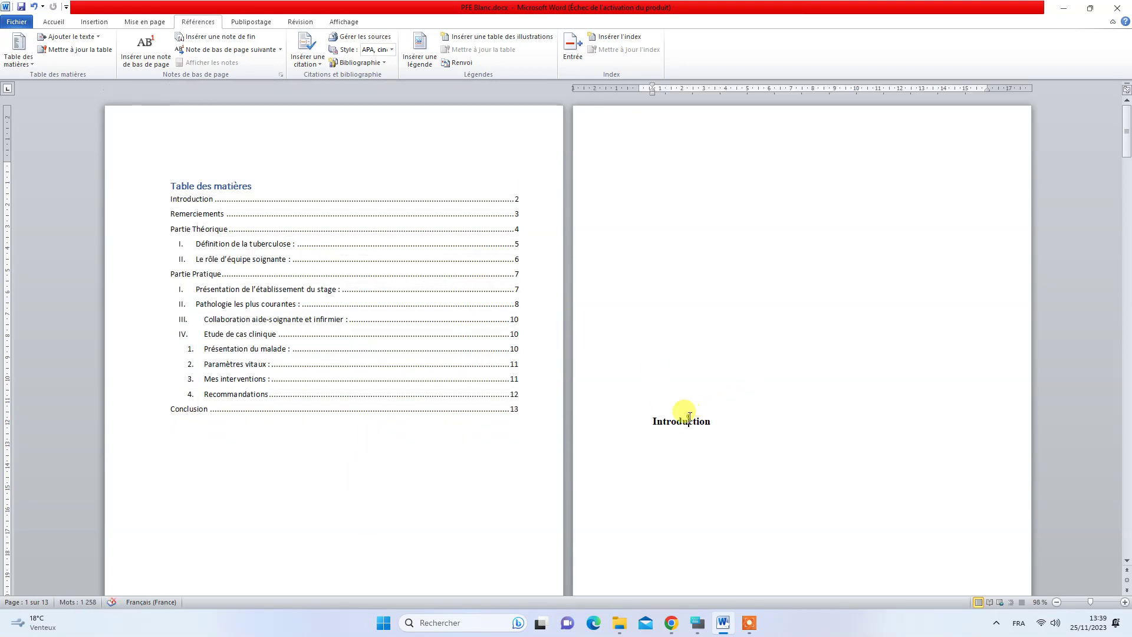
- Set the Introduction heading to 26 pt and delete the empty lines above it
click(54, 23)
click(180, 42)
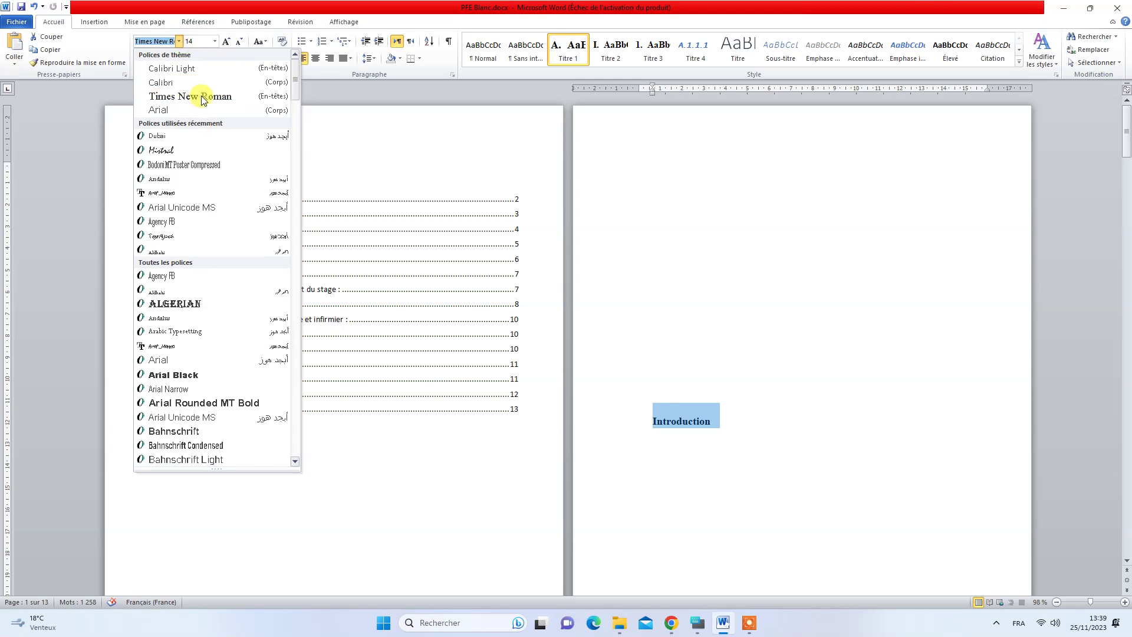
click(214, 41)
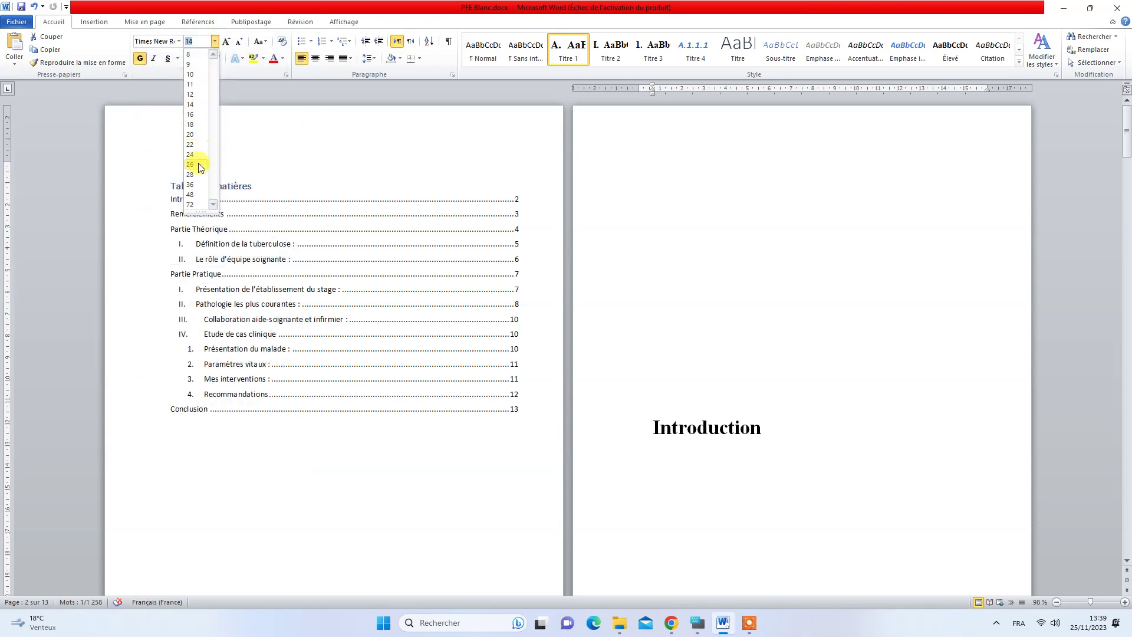
click(198, 160)
drag(693, 362, 651, 163)
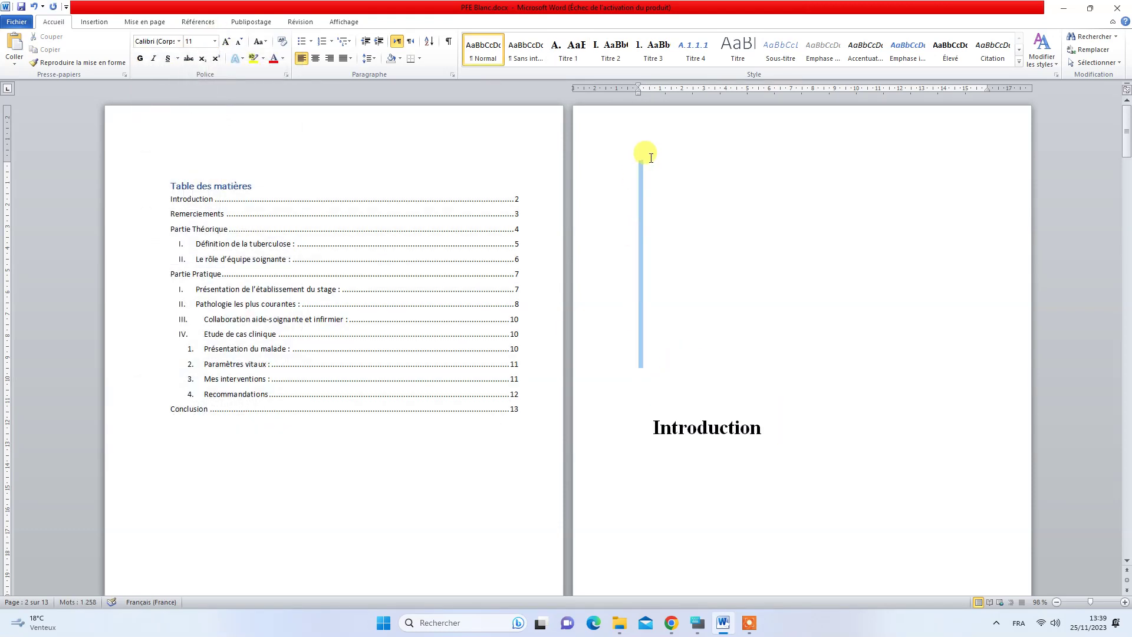
key(Delete)
key(Delete)
key(Delete)
key(Delete)
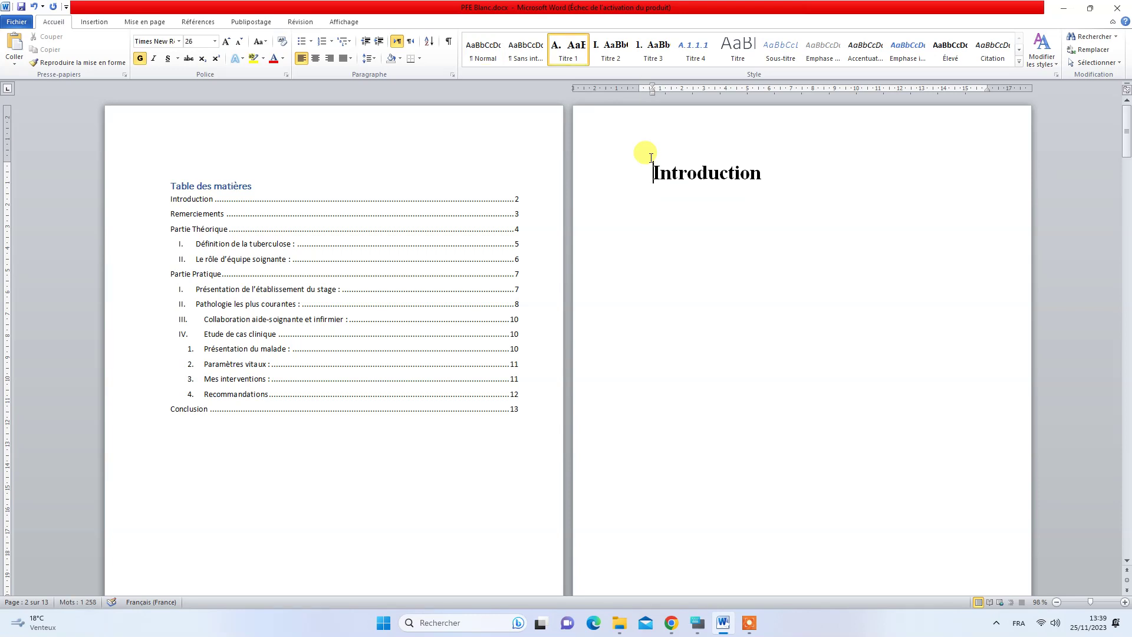
- Set the Remerciements heading to 26 pt
scroll(650, 165, down, 3)
scroll(643, 201, down, 4)
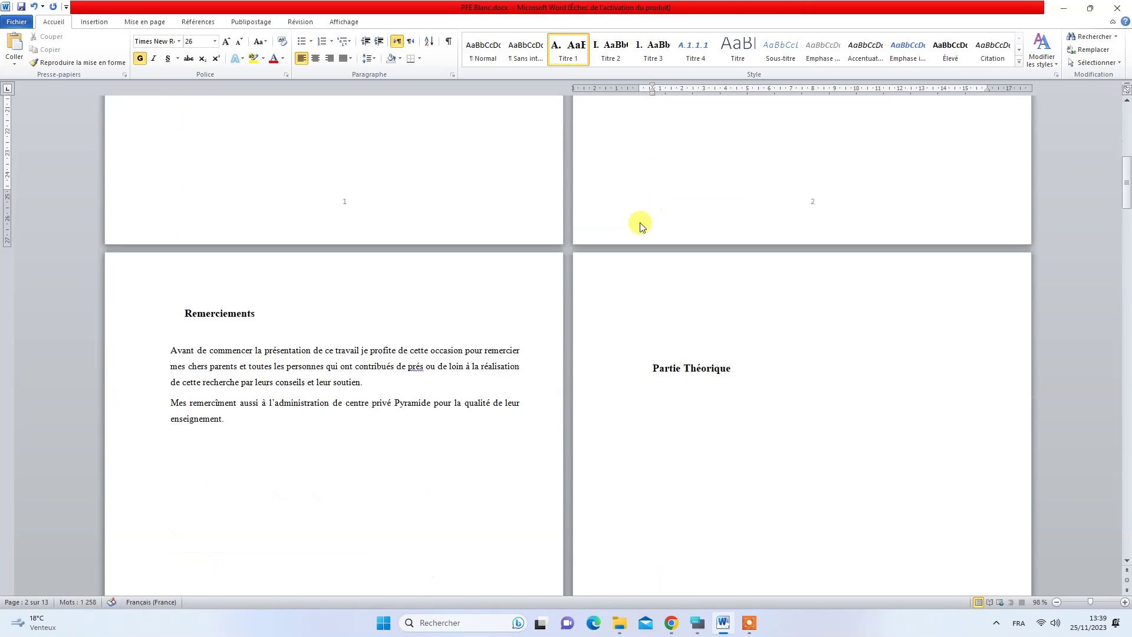
double_click(245, 313)
click(215, 41)
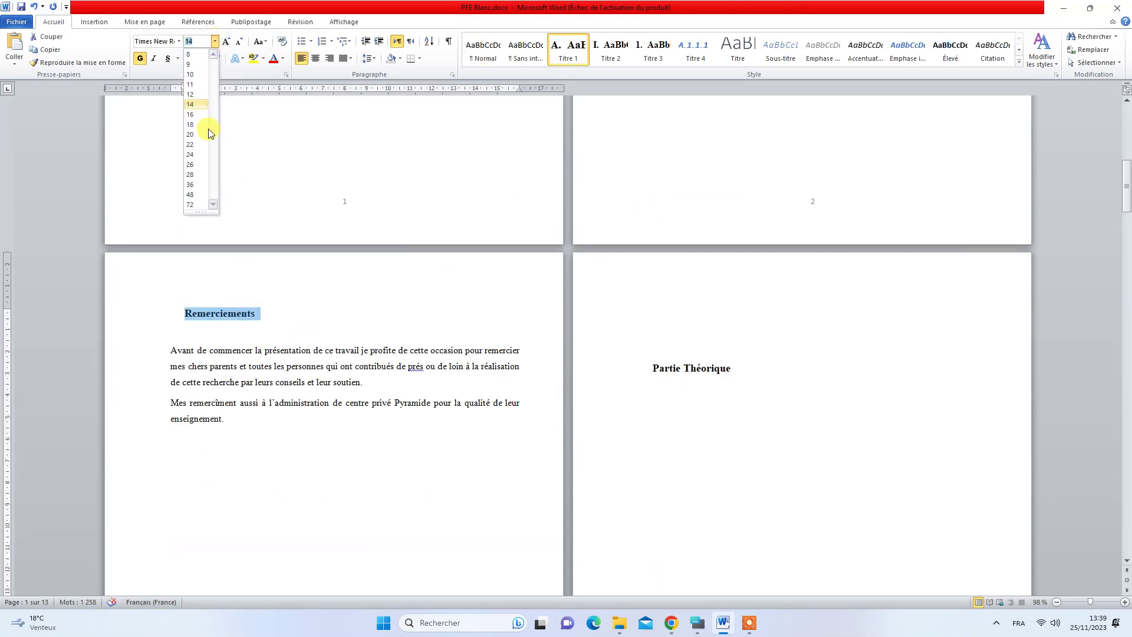
click(199, 171)
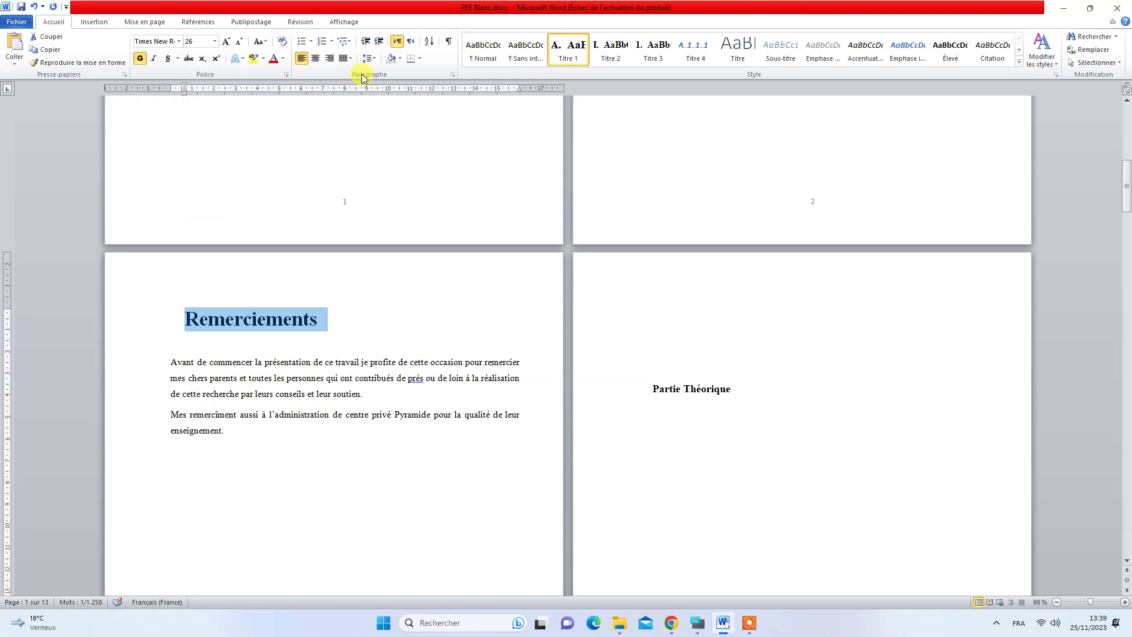
- Centre the Remerciements heading and make Partie Théorique a centred 72 pt title
click(315, 58)
triple_click(653, 387)
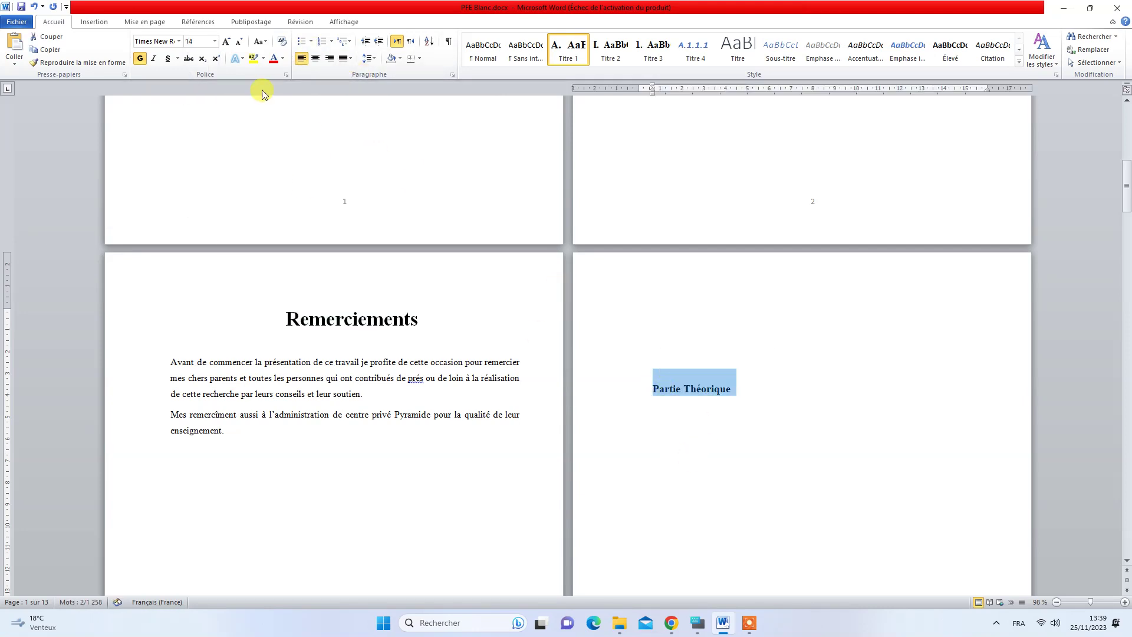
click(216, 41)
click(190, 204)
click(315, 58)
click(725, 352)
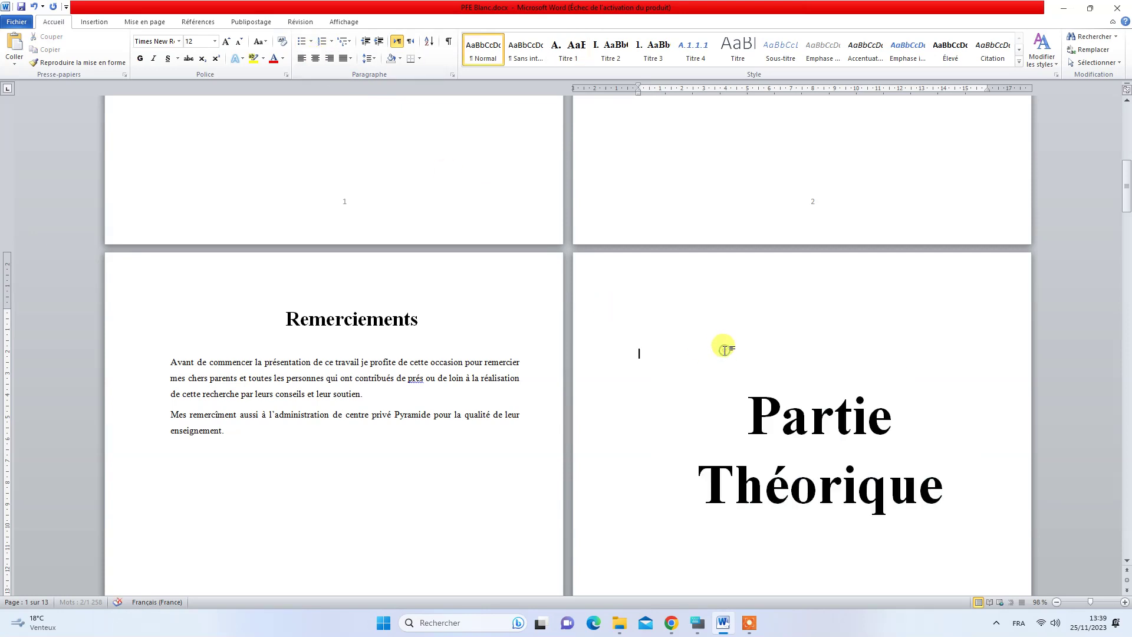
key(Return)
key(Return)
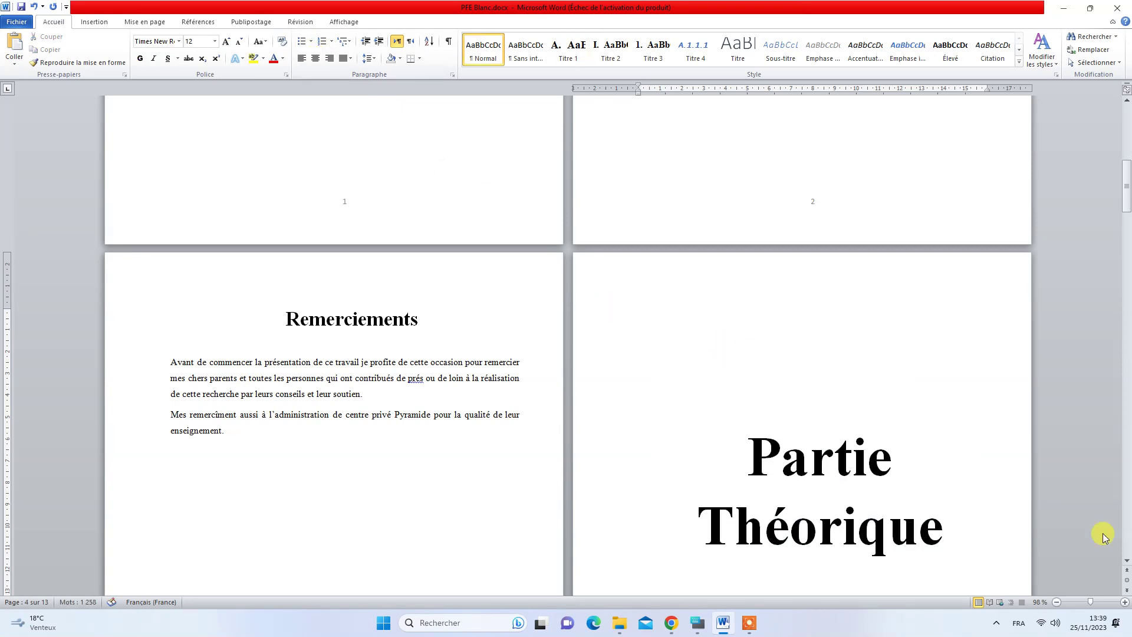
- Add blank lines to lower Partie Théorique and clear the empty lines at the top of page 5
click(1070, 603)
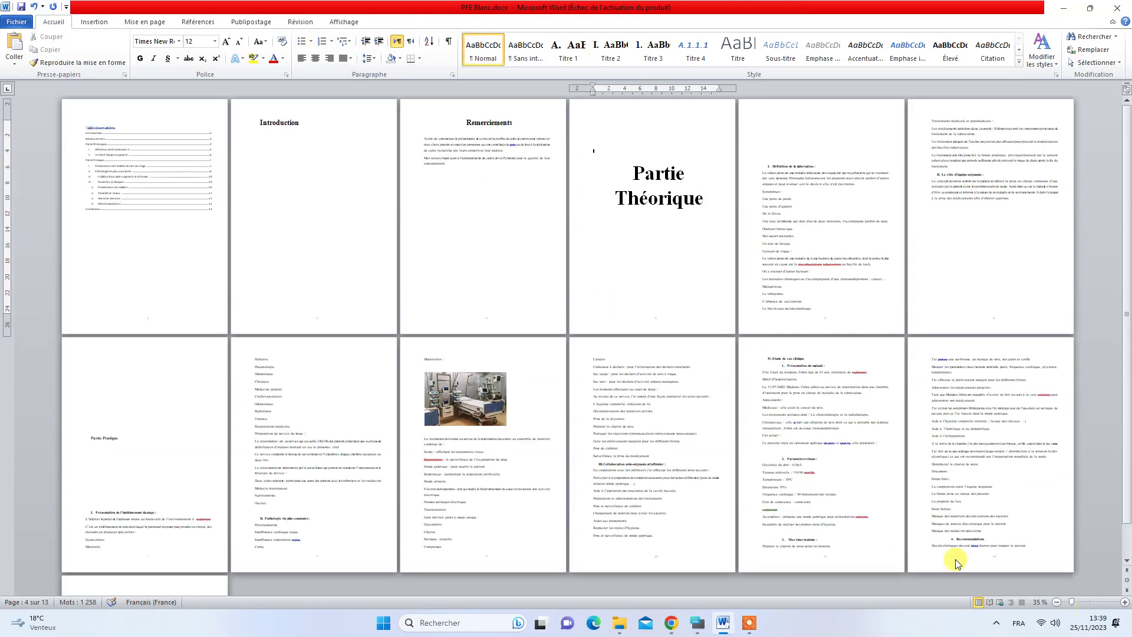
key(Return)
key(Return)
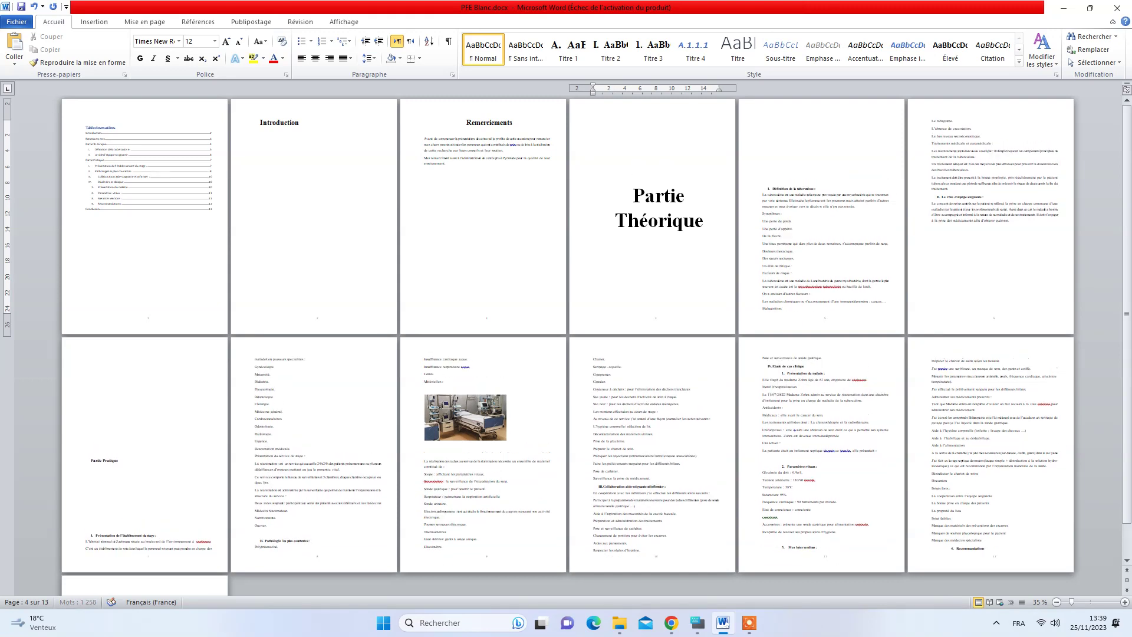
key(Return)
key(Return)
drag(784, 170, 763, 108)
key(Delete)
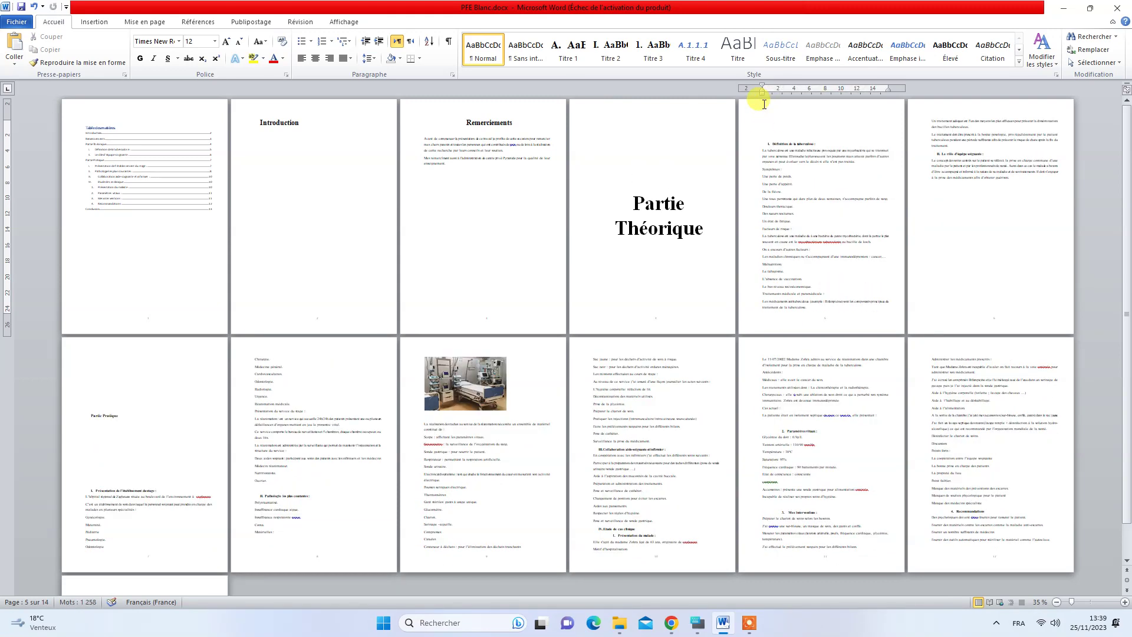
key(Delete)
key(Delete)
key(Delete)
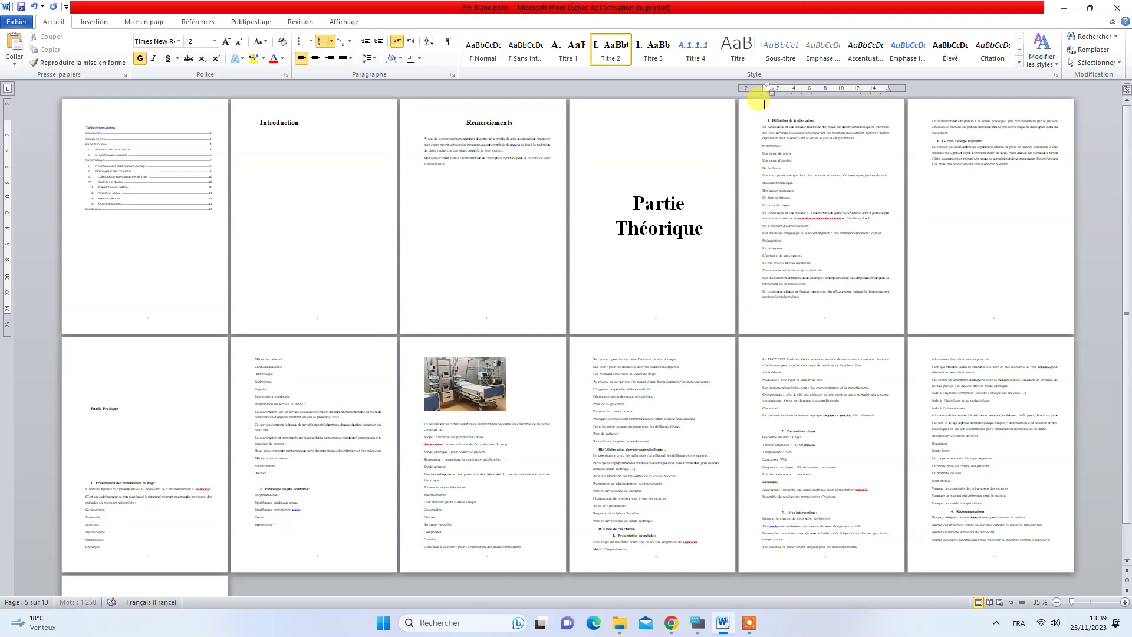
- Make the Partie Pratique heading on page 7 a centred 72 pt title
double_click(105, 409)
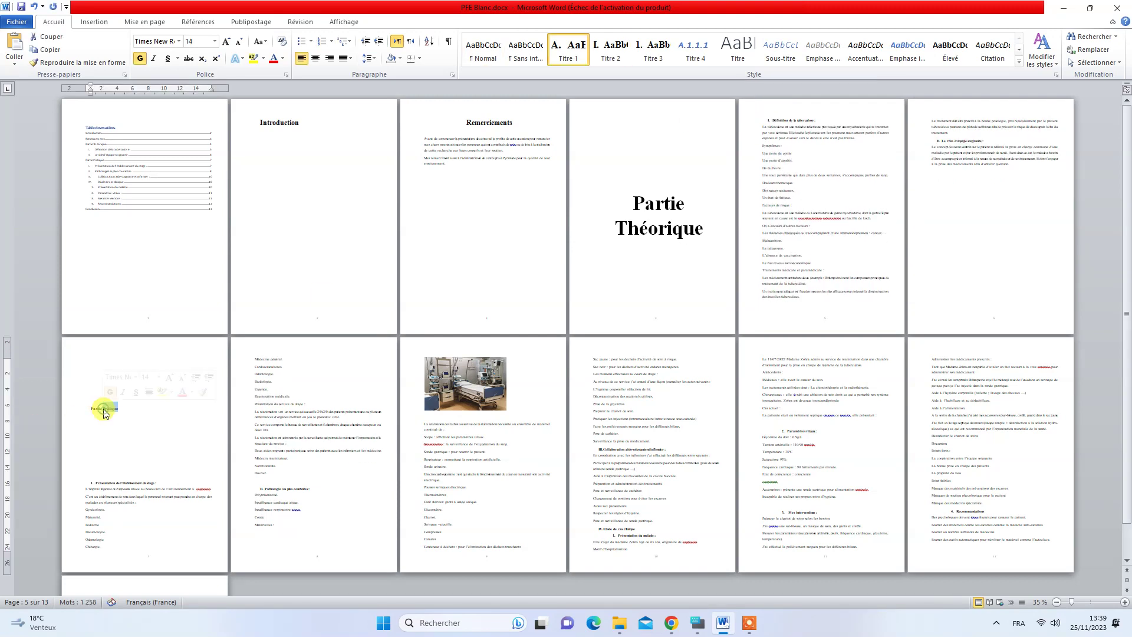
click(216, 41)
click(194, 204)
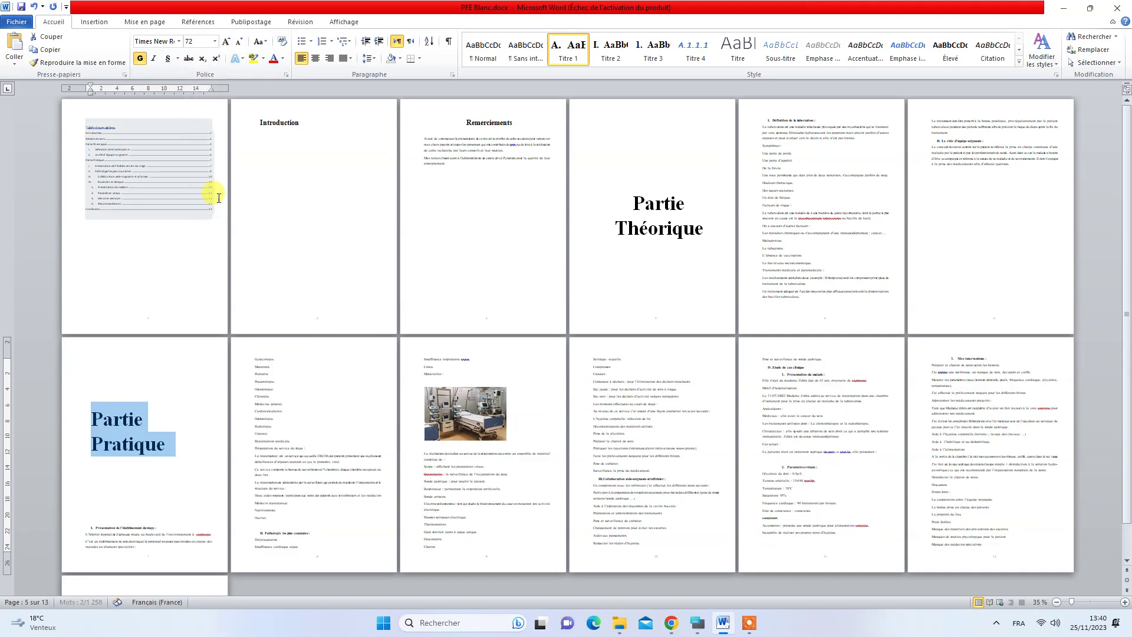
click(317, 58)
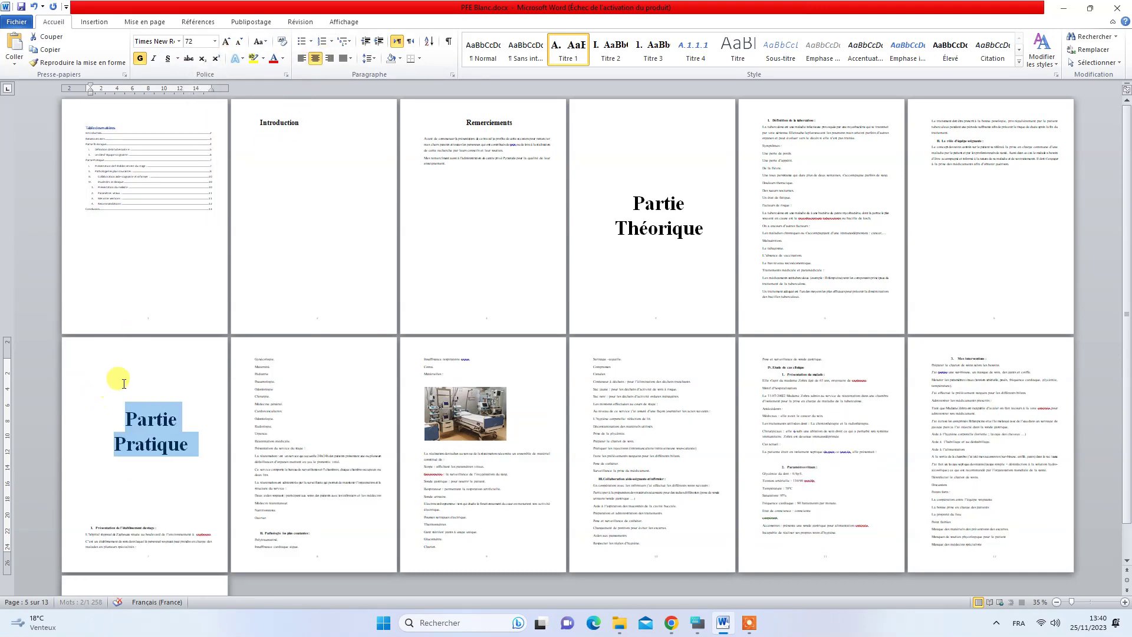
- Add empty lines around Partie Pratique so the following text moves to the next page
click(121, 382)
key(Return)
click(156, 505)
key(Return)
key(Return)
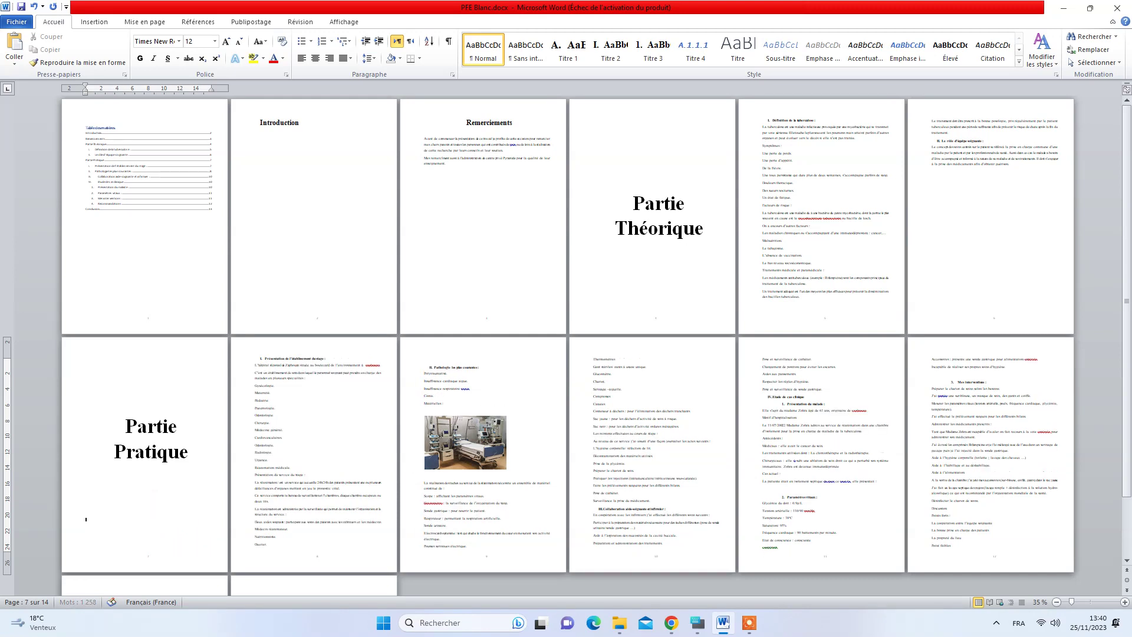
click(156, 391)
key(Return)
- Remove the stray empty line on page 8 and push the Conclusion onto a new page
click(268, 352)
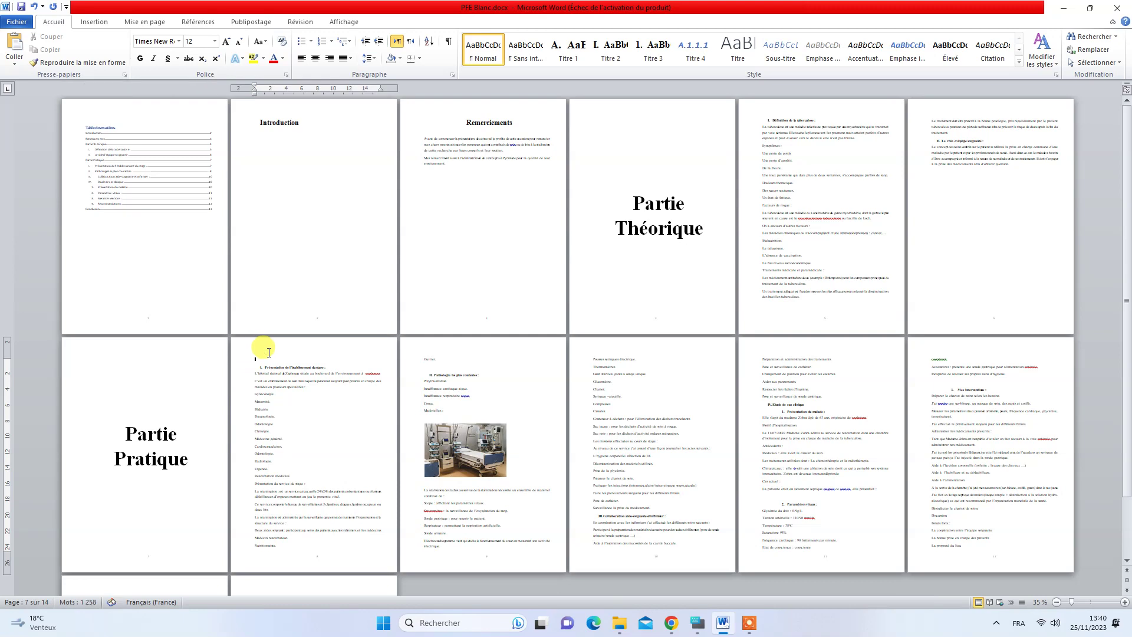
key(Delete)
scroll(374, 369, down, 2)
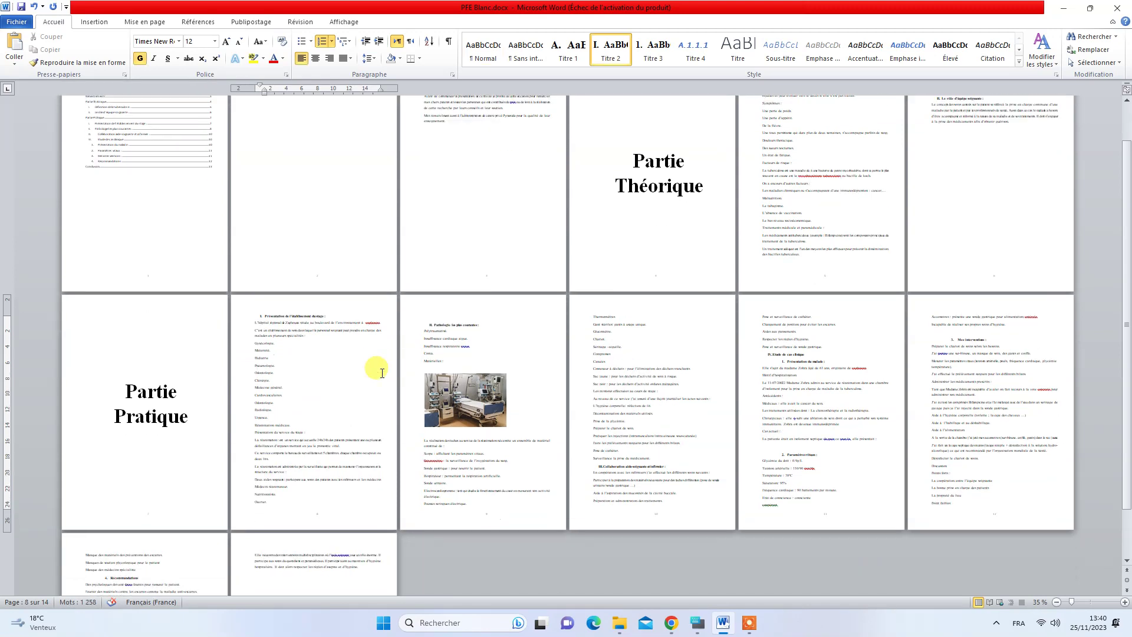
scroll(399, 379, down, 2)
scroll(392, 374, down, 3)
scroll(392, 376, down, 2)
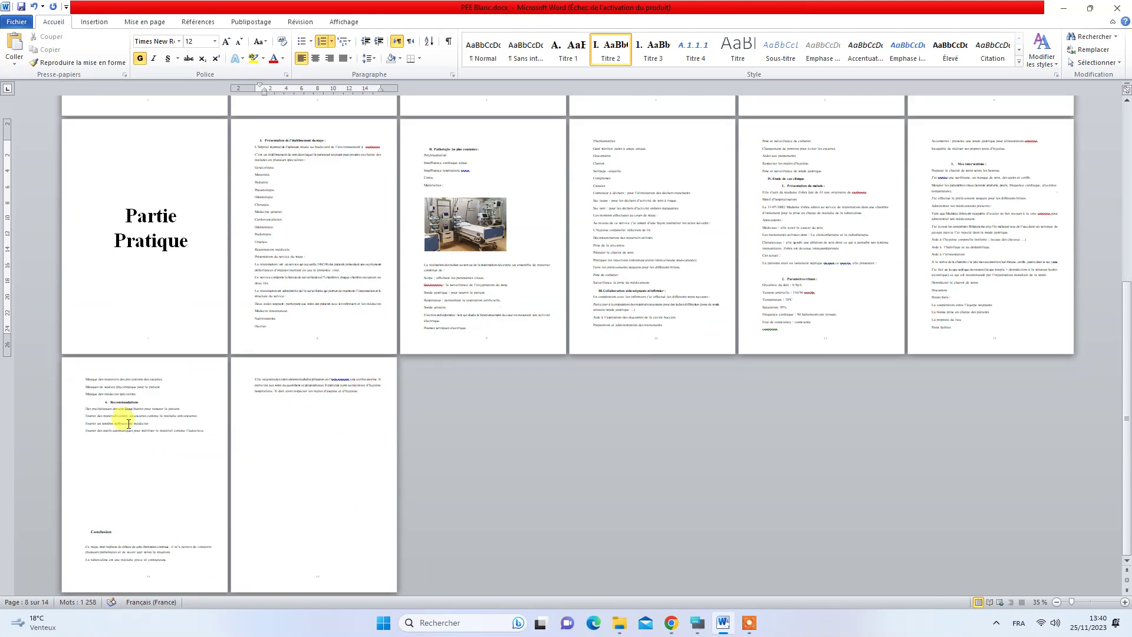
click(109, 487)
key(Return)
key(Return)
key(Return)
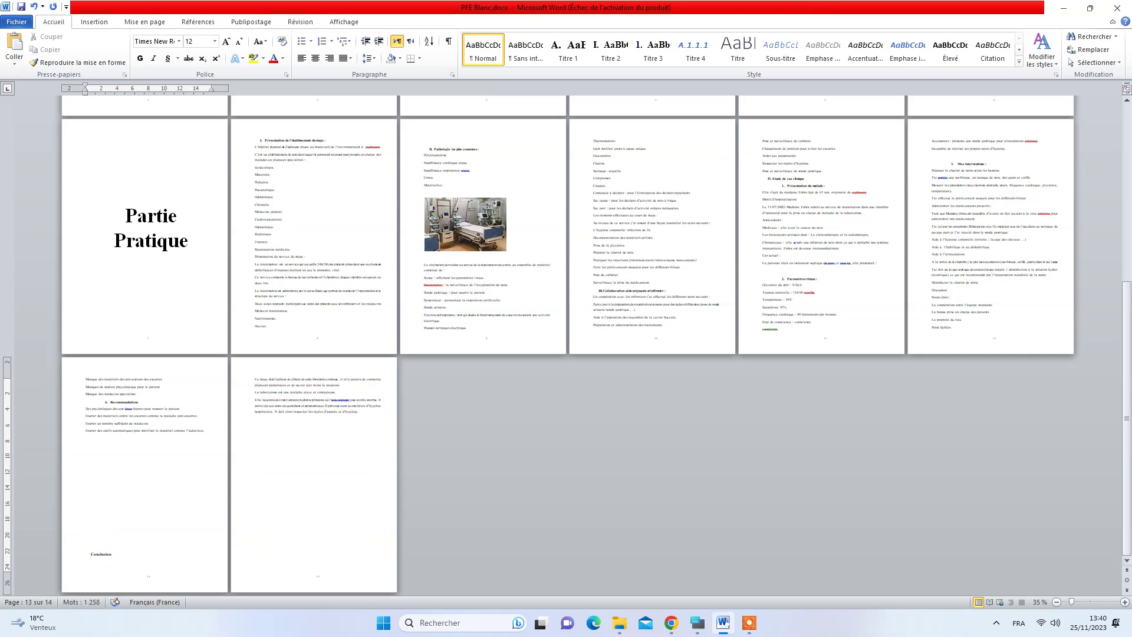
key(Return)
- Make the Conclusion heading 26 pt and centred
click(269, 383)
double_click(270, 379)
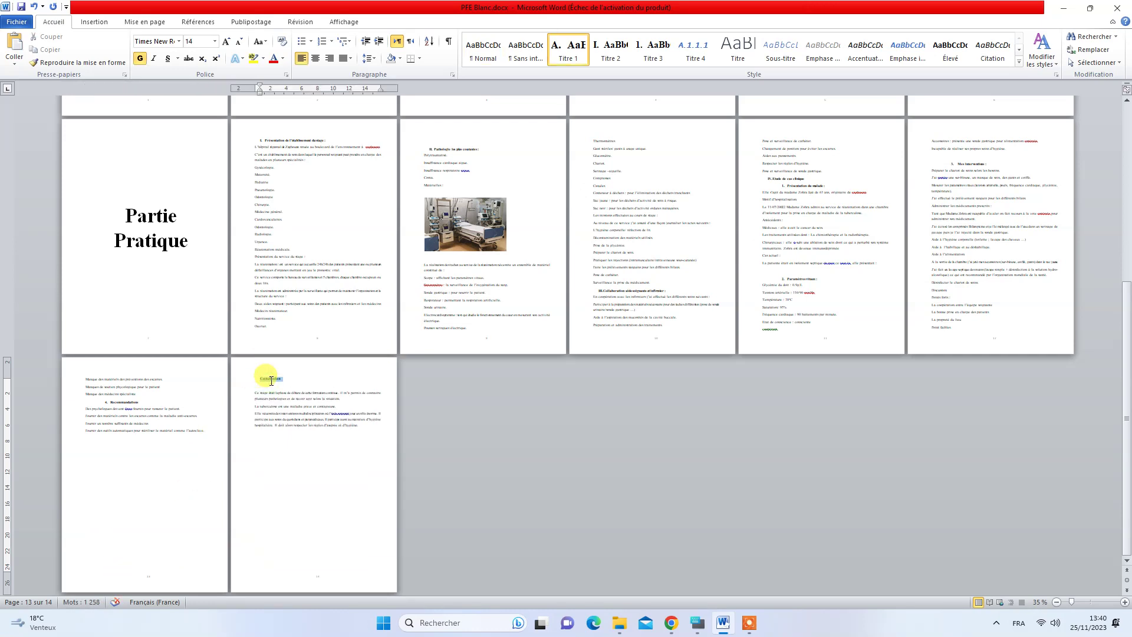
click(214, 41)
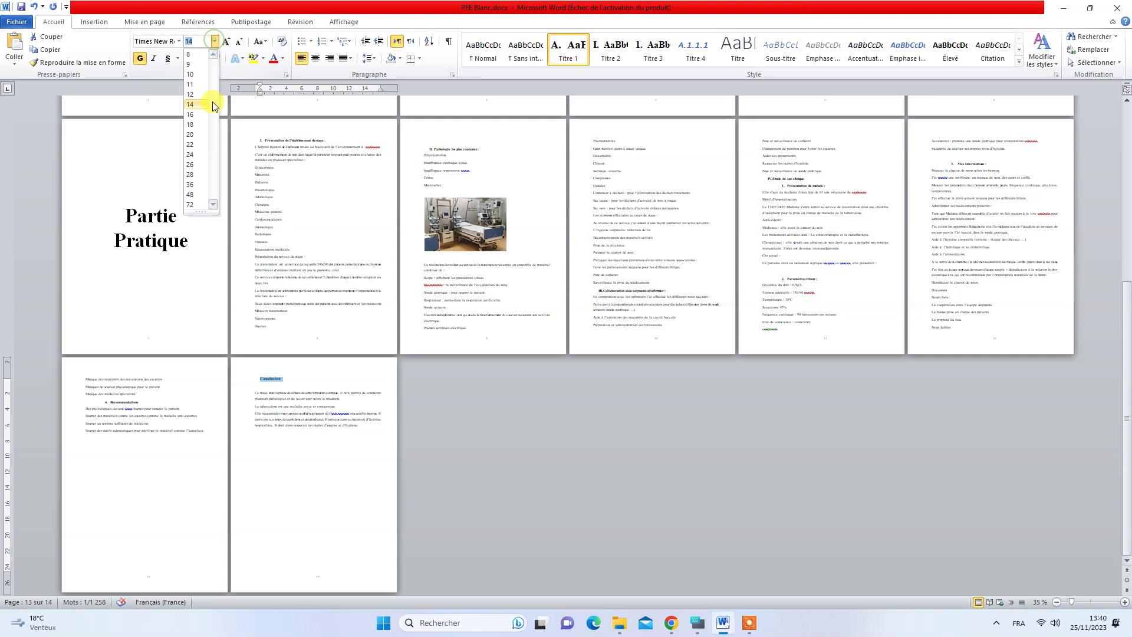
click(203, 165)
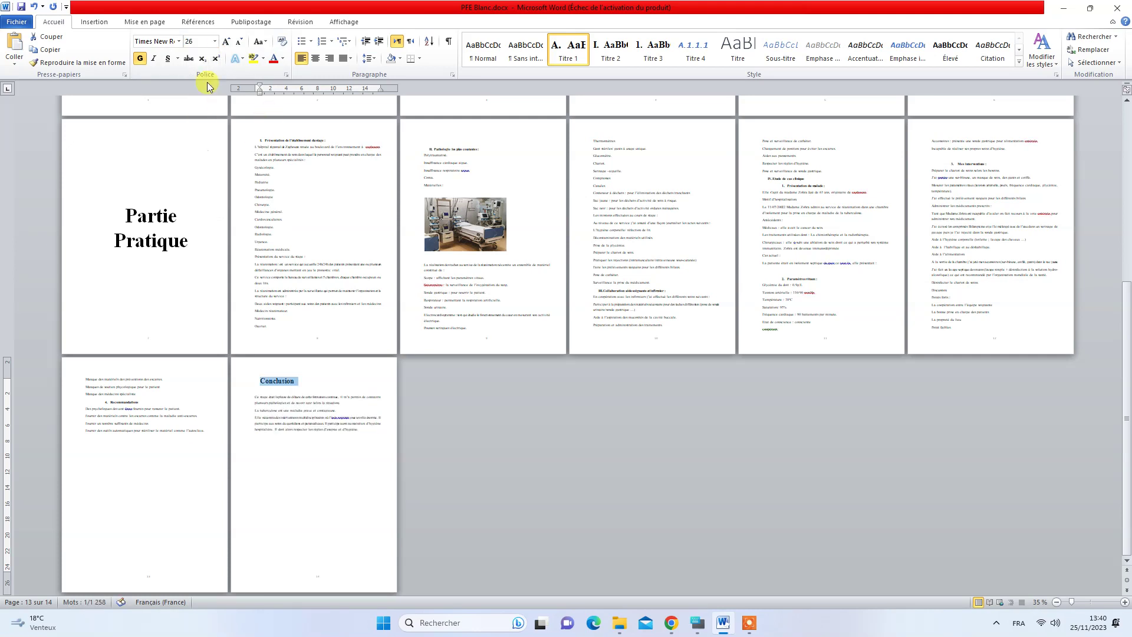
click(315, 59)
drag(1126, 485, 1125, 106)
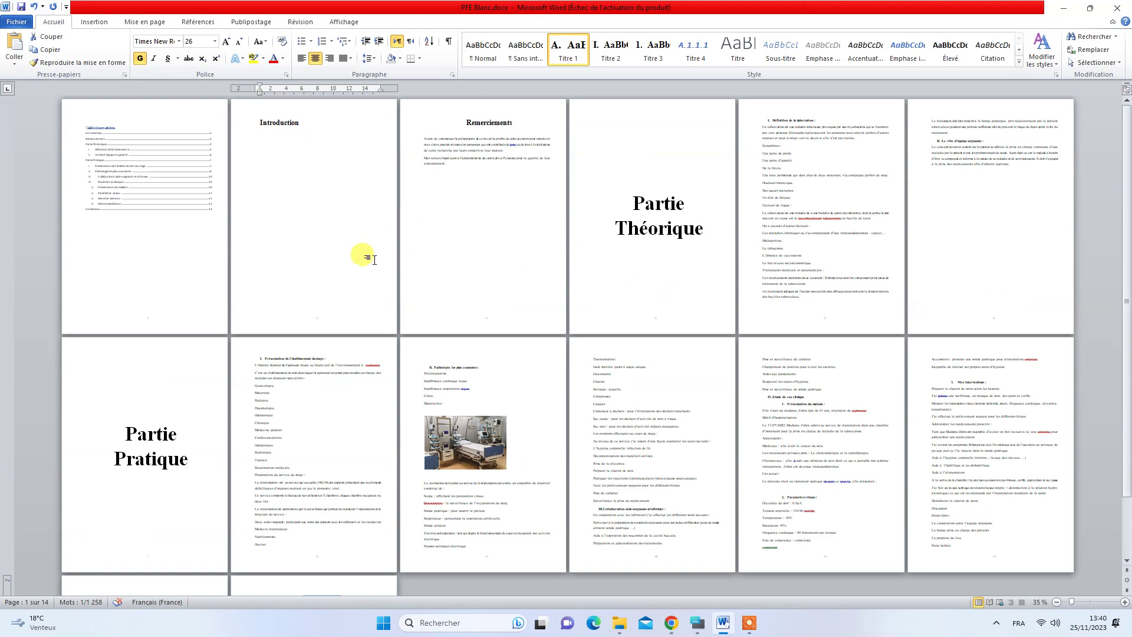
- Insert a Page suivante section break at the end of page 3, after Remerciements
click(490, 284)
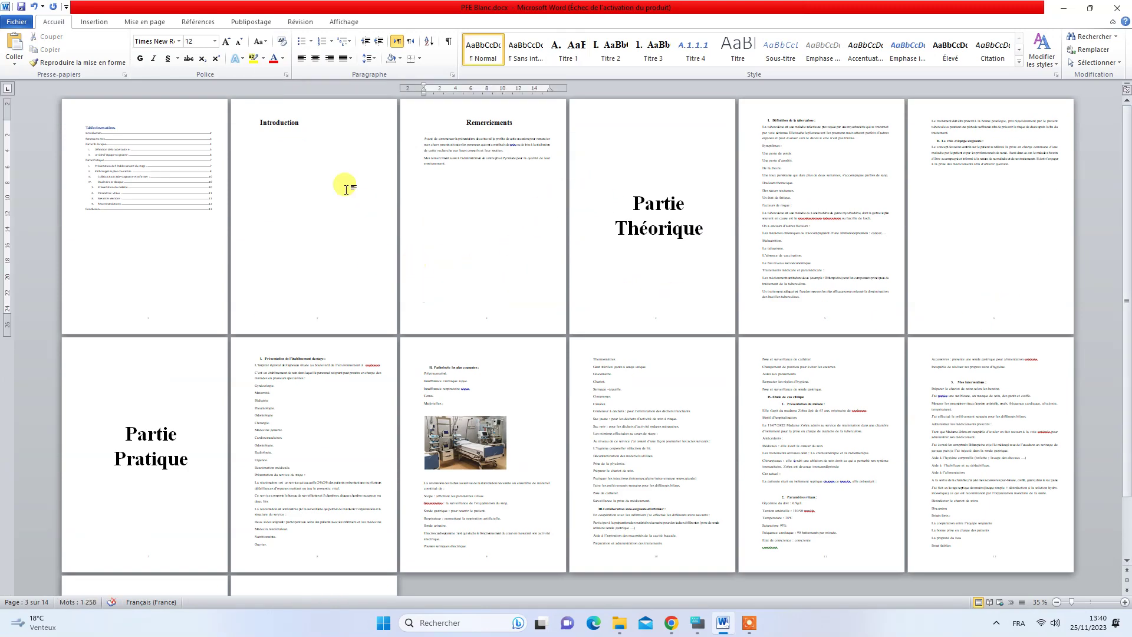
click(141, 22)
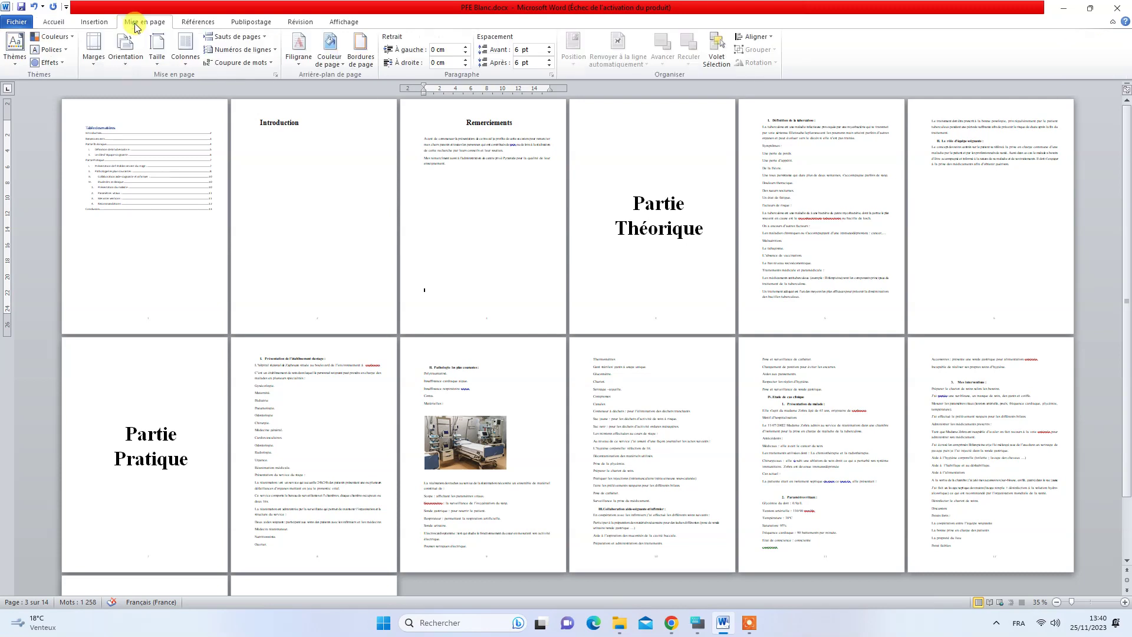
click(233, 38)
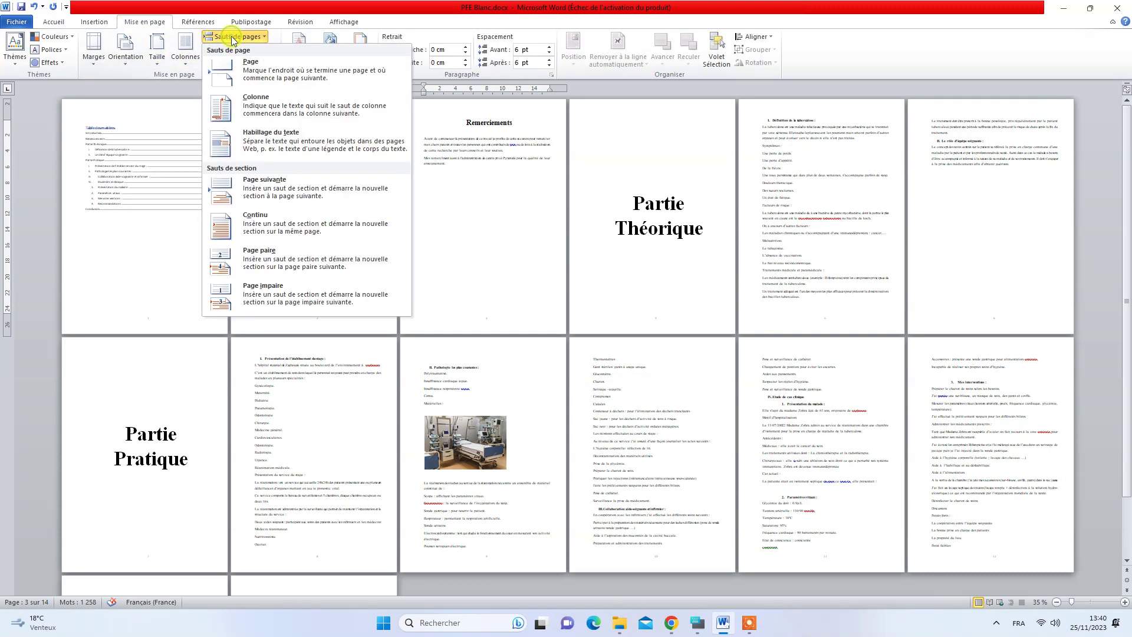
click(263, 181)
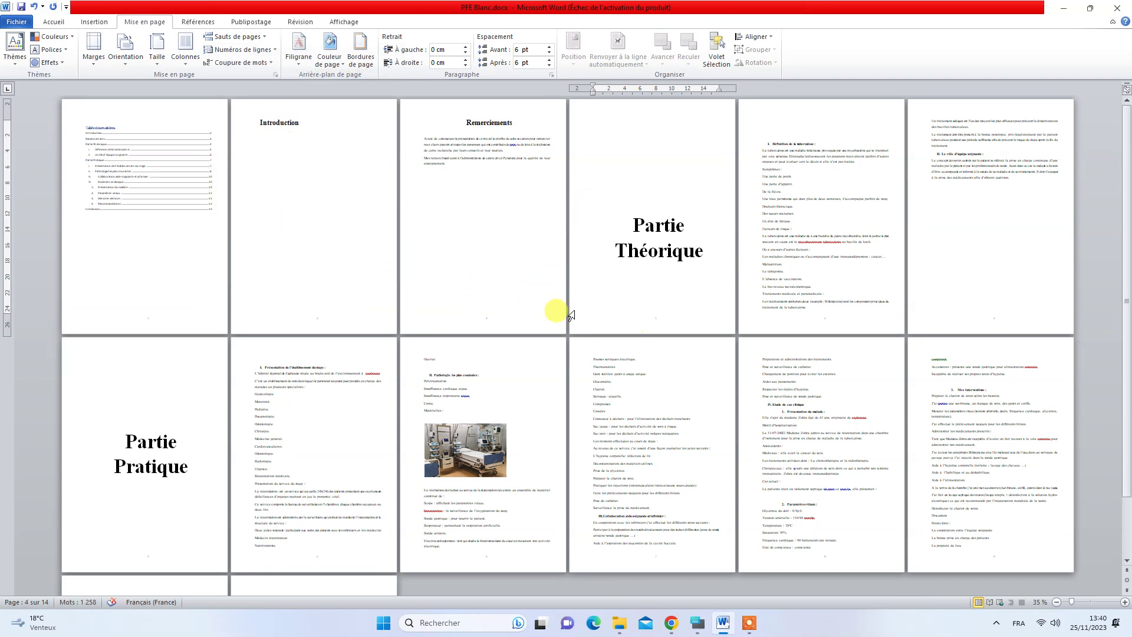
- Turn off Lier au précédent so the body footer is unlinked from the front matter
double_click(636, 320)
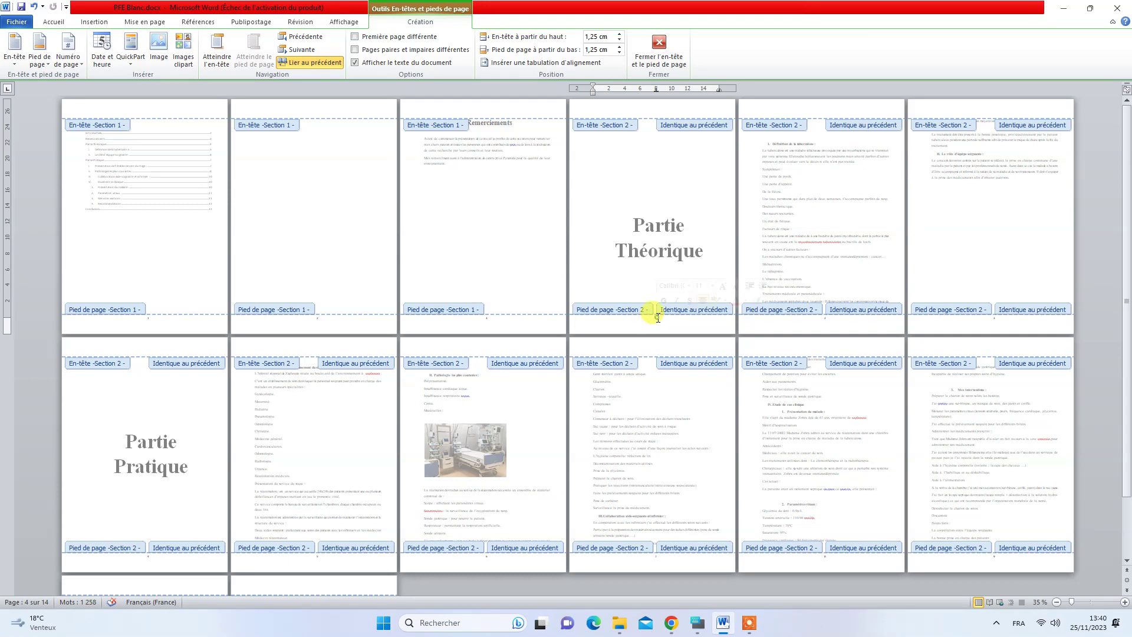
click(302, 62)
click(493, 316)
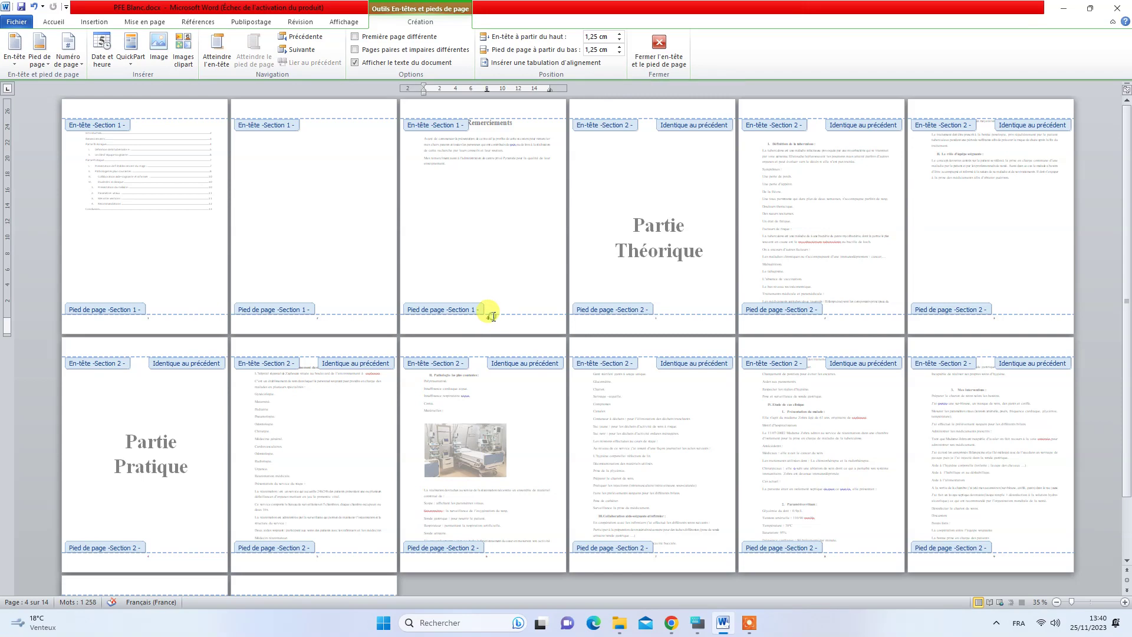
- Number the front-matter pages with lowercase Roman numerals i, ii, iii and close footer editing
click(73, 57)
mouse_move(97, 115)
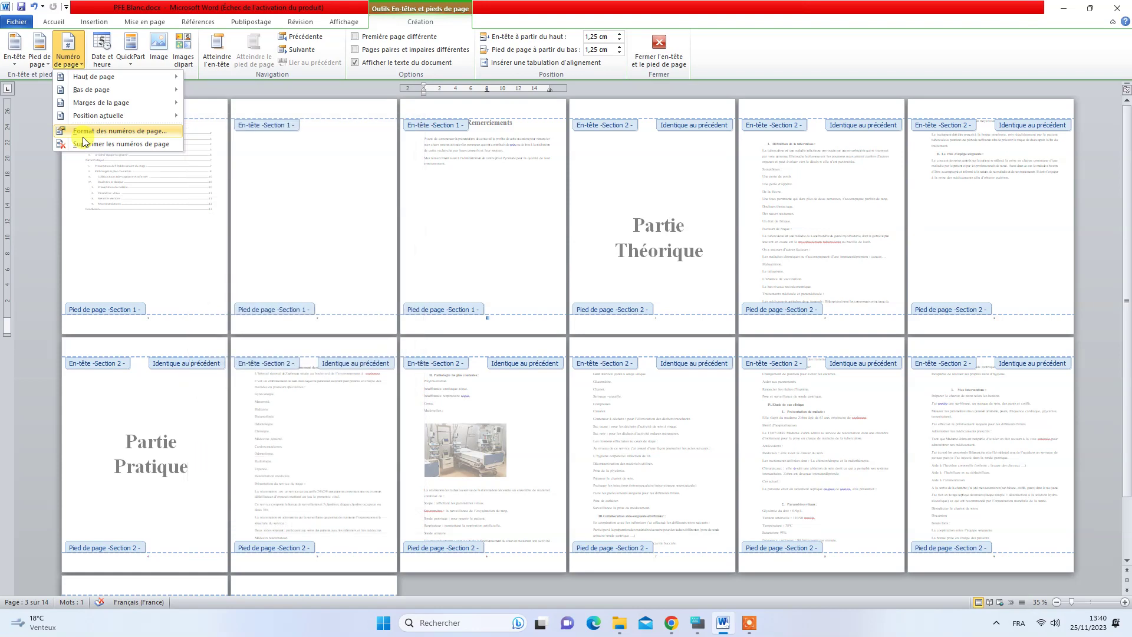
click(82, 132)
click(593, 244)
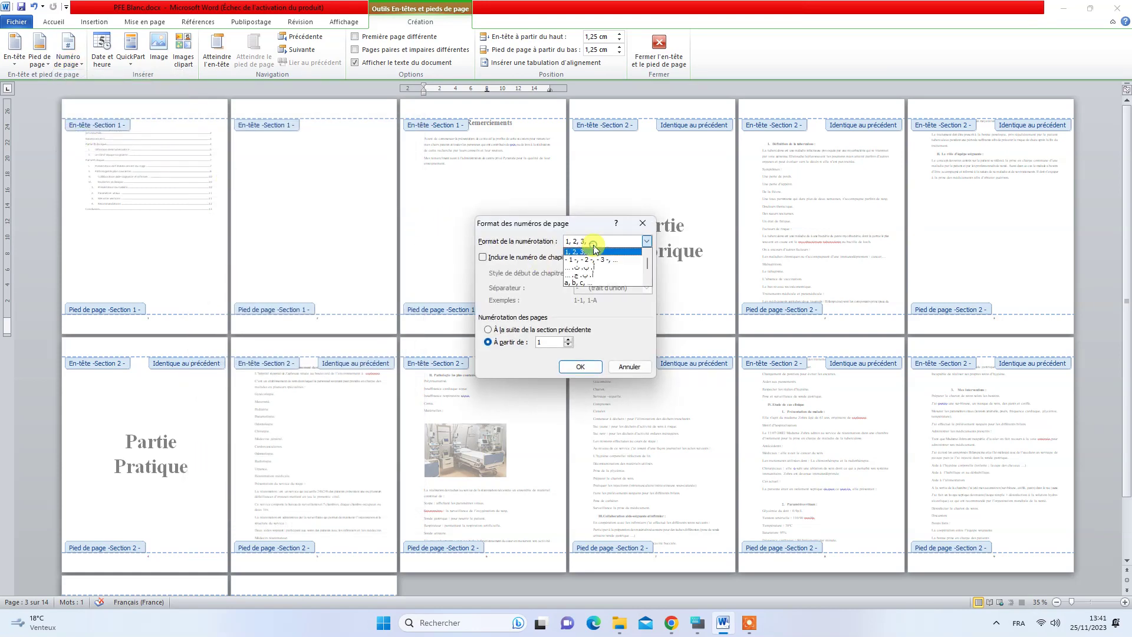
scroll(590, 271, down, 2)
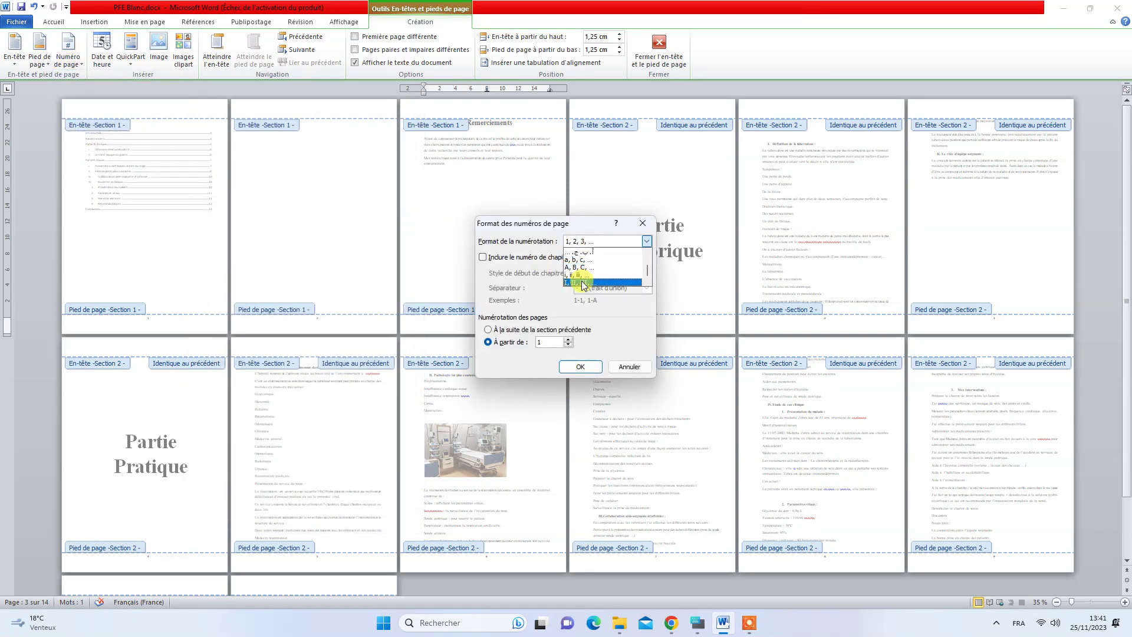
click(580, 277)
click(580, 367)
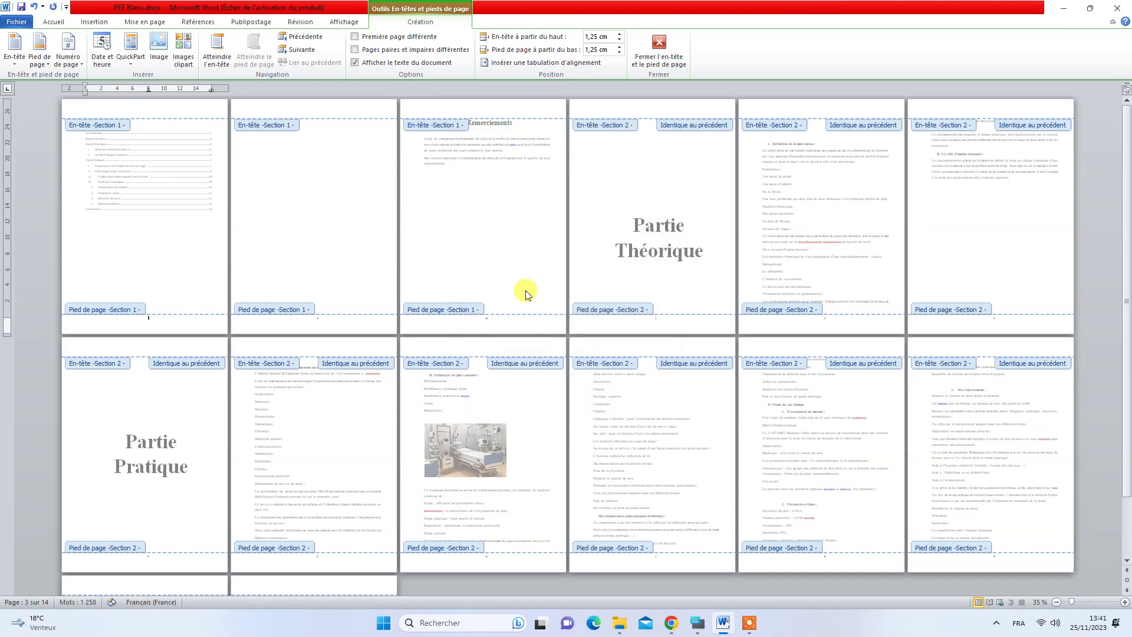
double_click(514, 247)
click(167, 158)
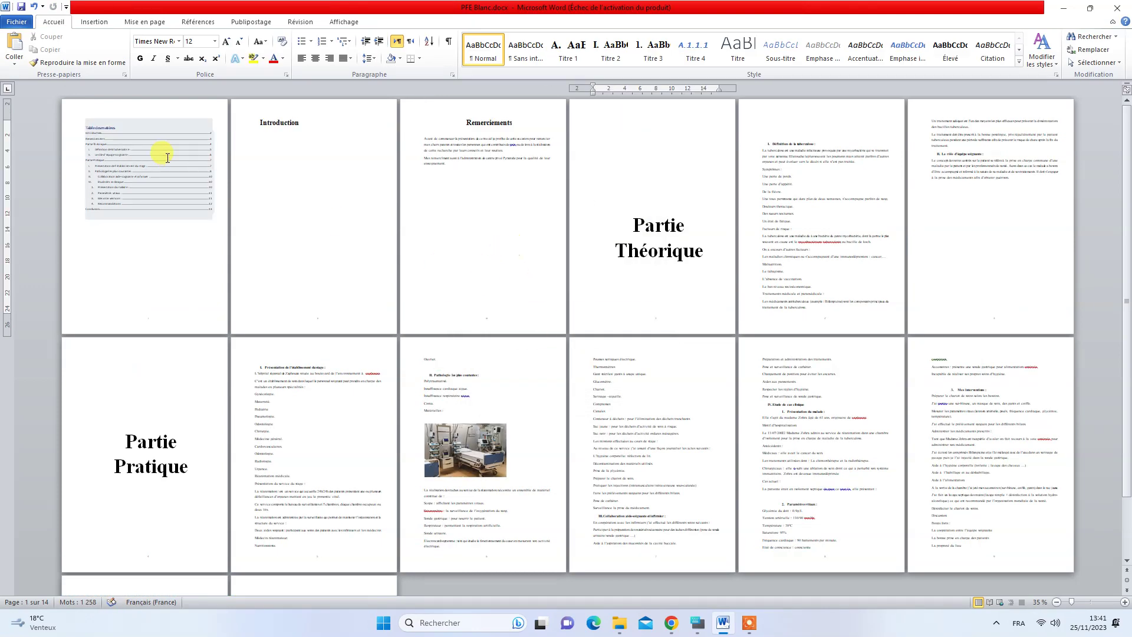
- Update the entire table of contents: Introduction ii, Remerciements iii, Partie Théorique 1 through Conclusion 11
click(155, 130)
click(142, 112)
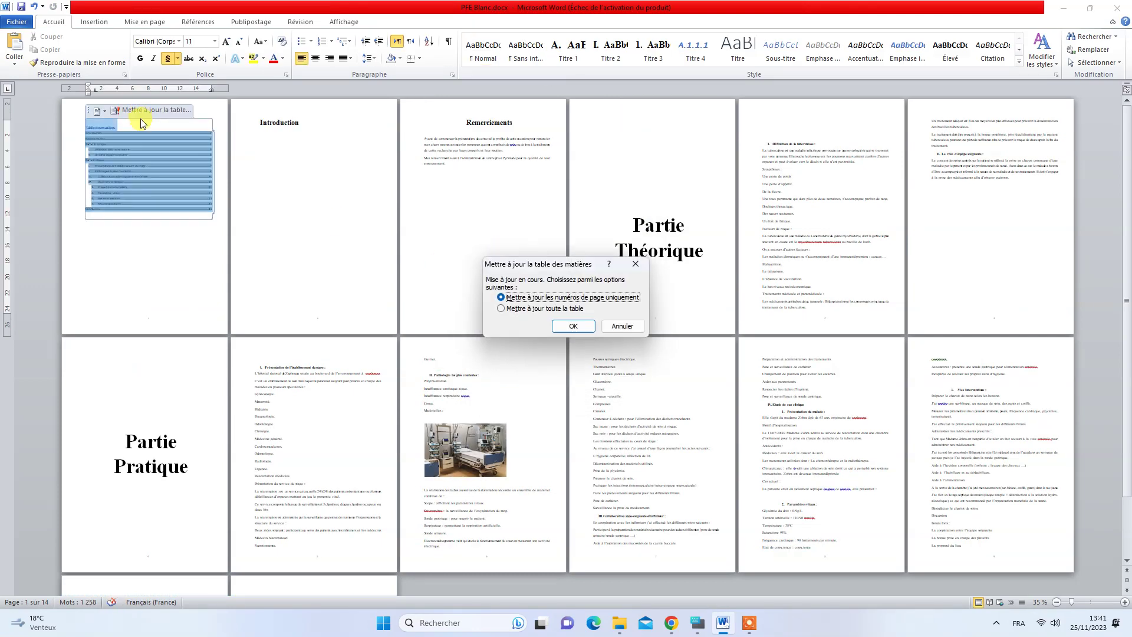
click(514, 309)
click(560, 326)
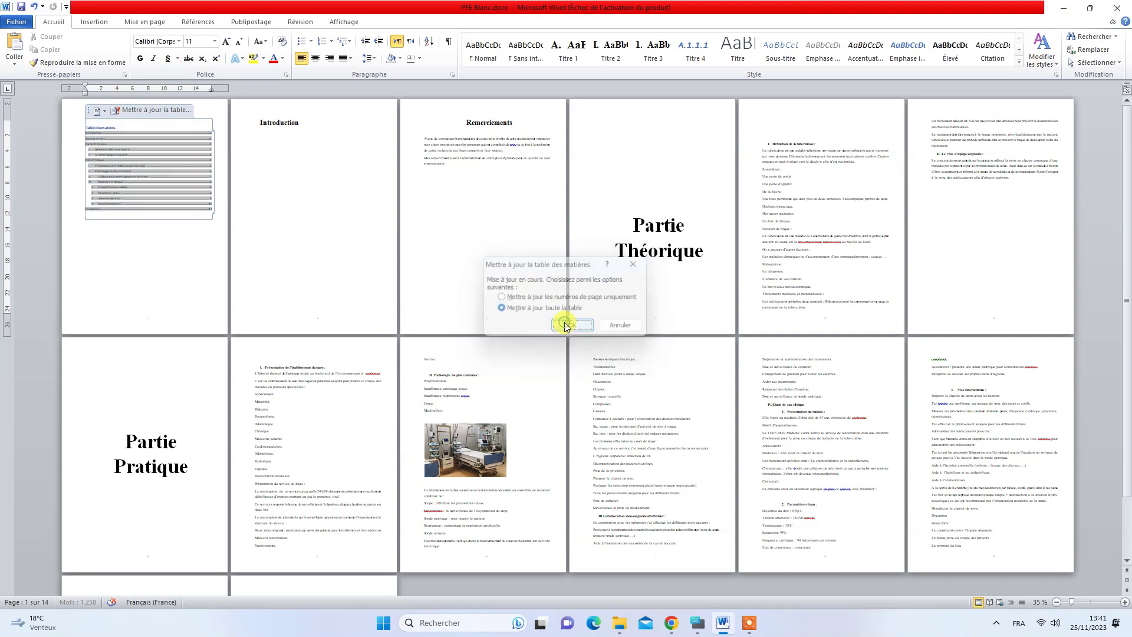
click(1083, 602)
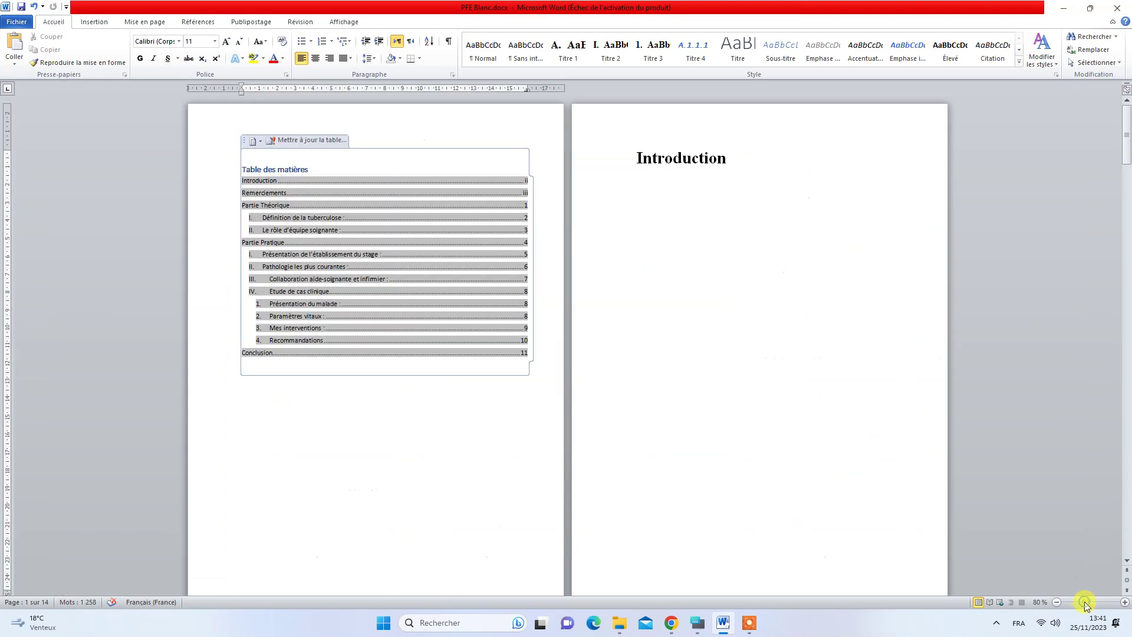
- Centre the Introduction heading
click(369, 415)
double_click(643, 165)
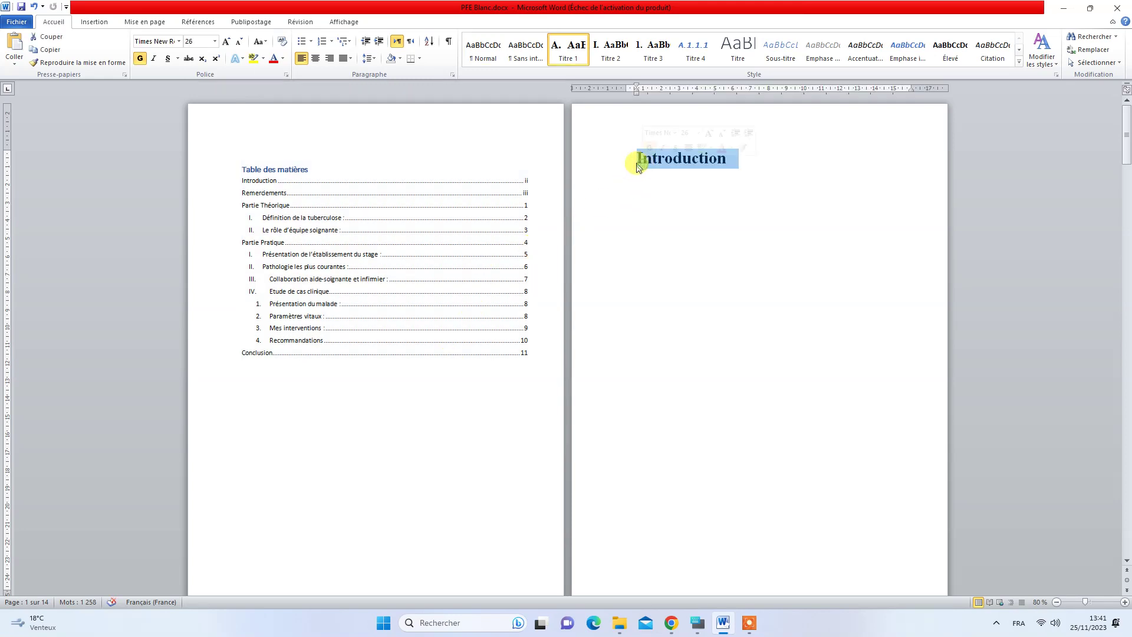
click(315, 58)
- Scroll through the report to check it down to the Conclusion on page 11
scroll(378, 224, down, 5)
scroll(378, 224, down, 3)
scroll(344, 271, down, 5)
scroll(344, 271, down, 5)
scroll(345, 274, down, 5)
scroll(345, 273, down, 5)
scroll(343, 275, down, 5)
scroll(342, 277, down, 5)
scroll(340, 280, down, 5)
scroll(340, 279, down, 5)
scroll(340, 280, down, 5)
scroll(342, 282, down, 5)
scroll(342, 283, down, 5)
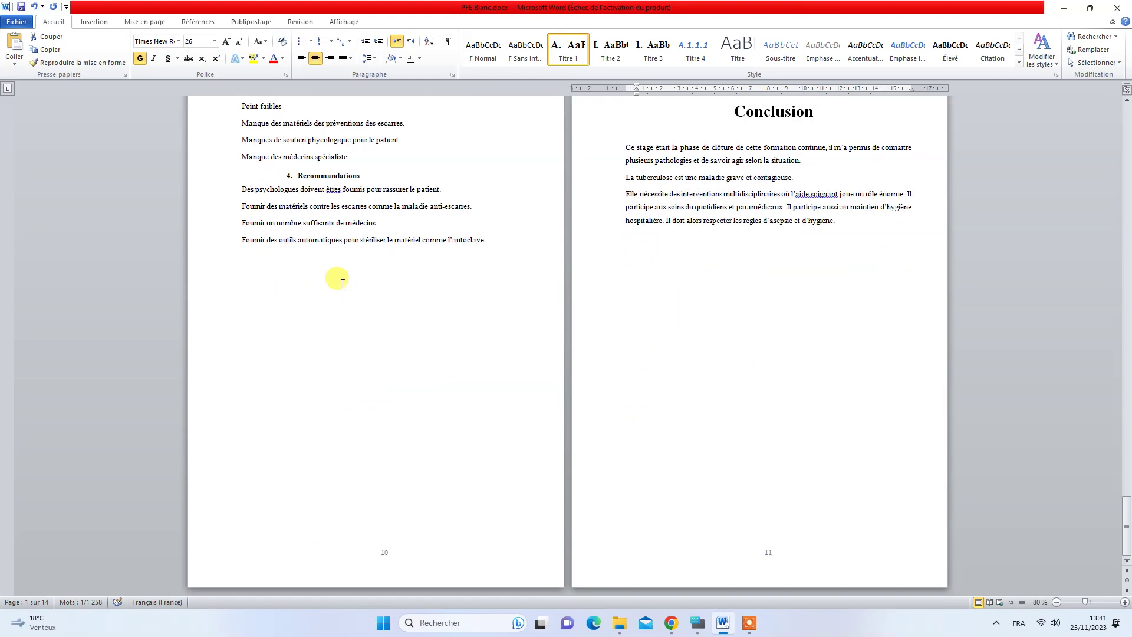